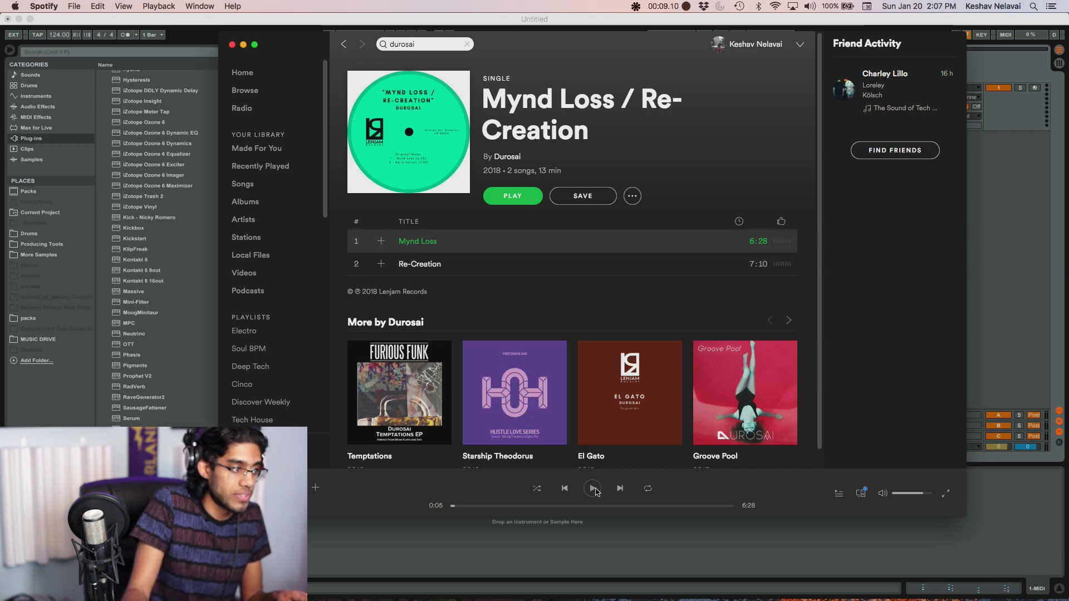
# Listen to a section of the reference track Mynd Loss from about 3:05, and pause it.
pyautogui.click(593, 489)
pyautogui.click(531, 506)
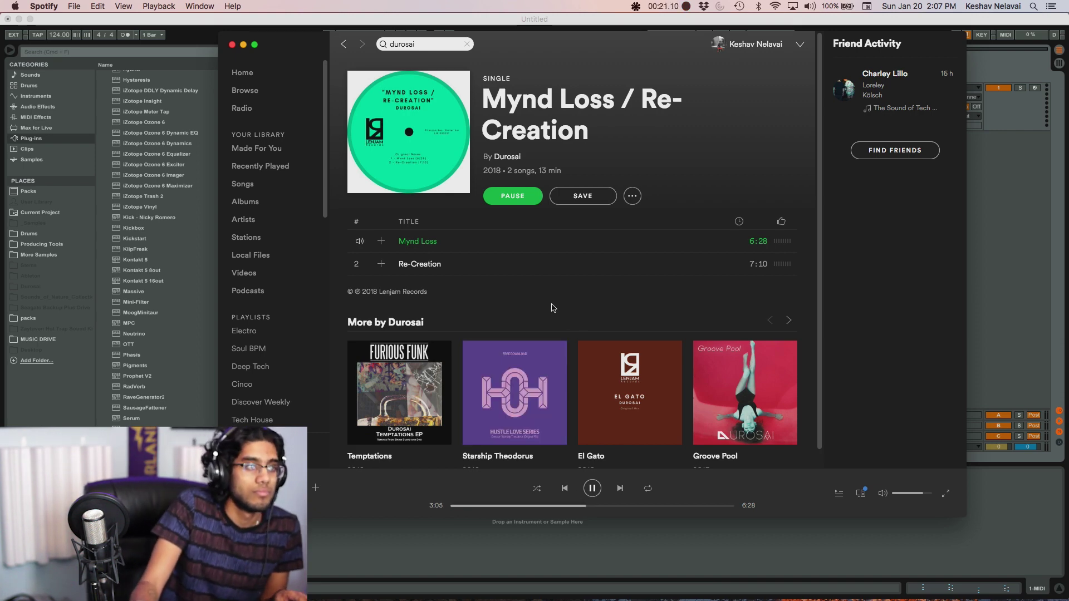
pyautogui.moveTo(603, 371)
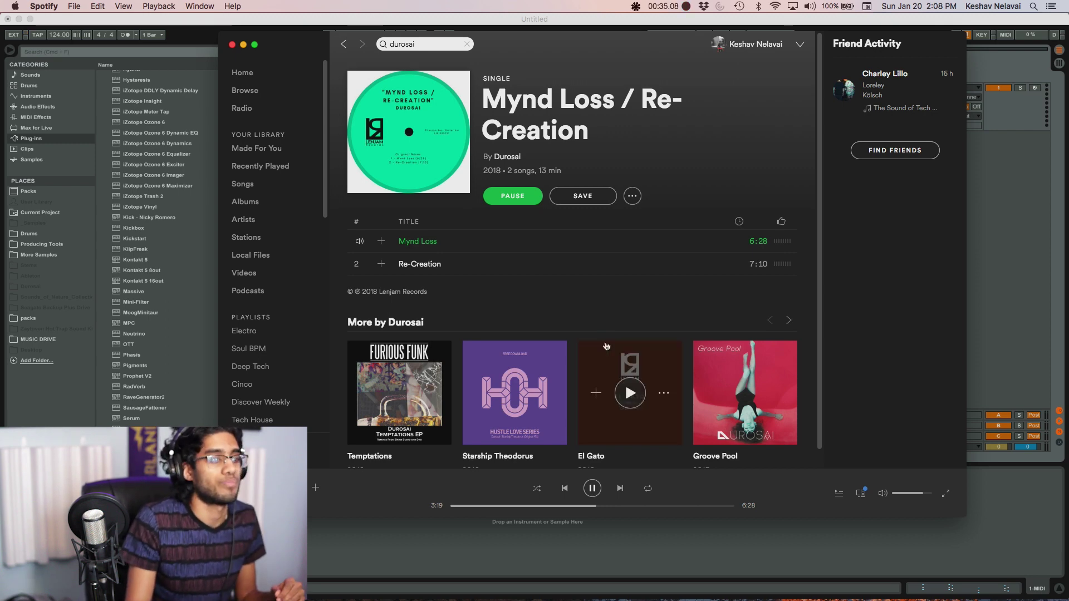
pyautogui.press('space')
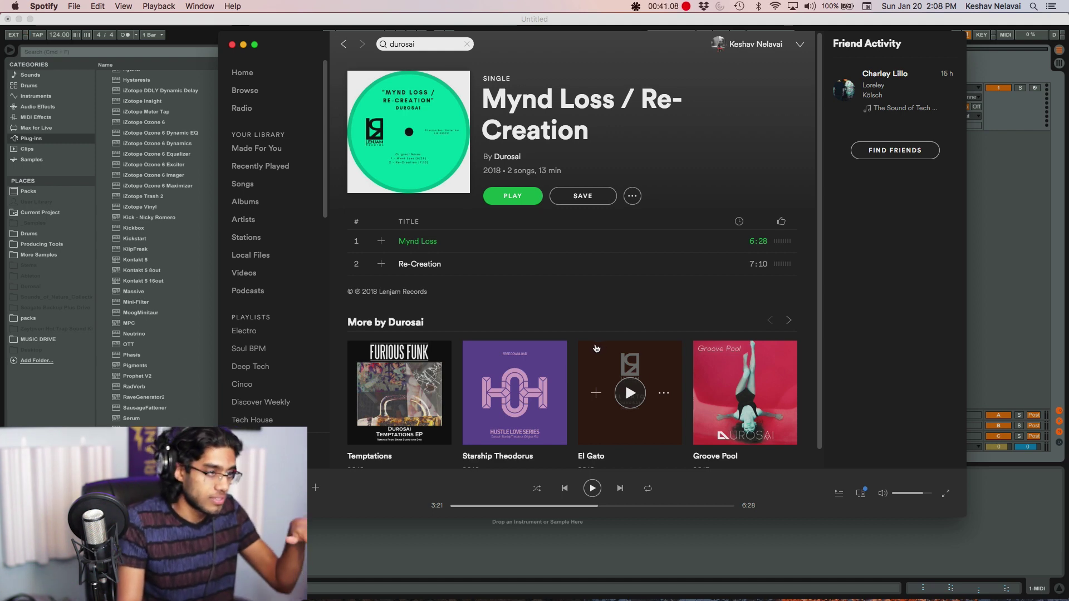
# Switch to Ableton Live and load the Serum plug-in onto the MIDI track.
pyautogui.press('super+Tab')
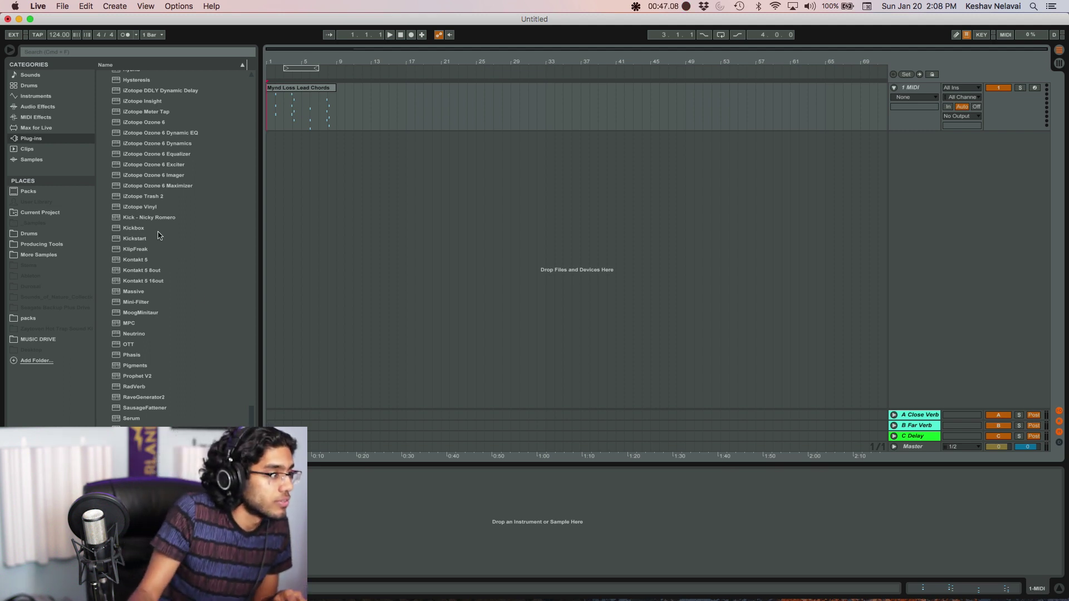
pyautogui.scroll(-2, 156, 261)
pyautogui.click(142, 368)
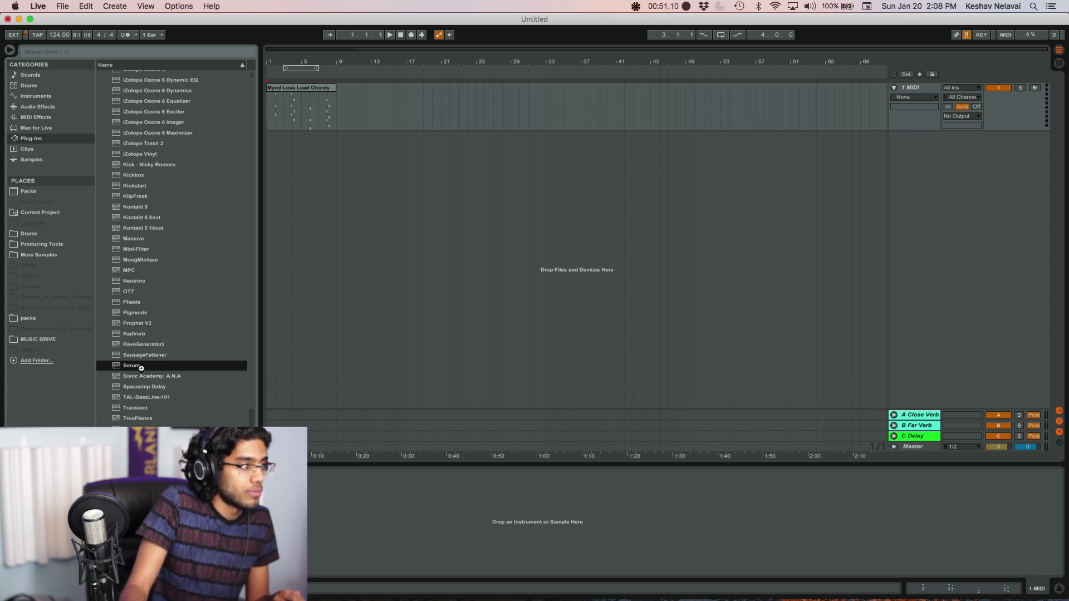
pyautogui.press('Return')
# Audition the Mynd Loss Lead Chords clip with Serum and set the playback start to bar 2.
pyautogui.press('space')
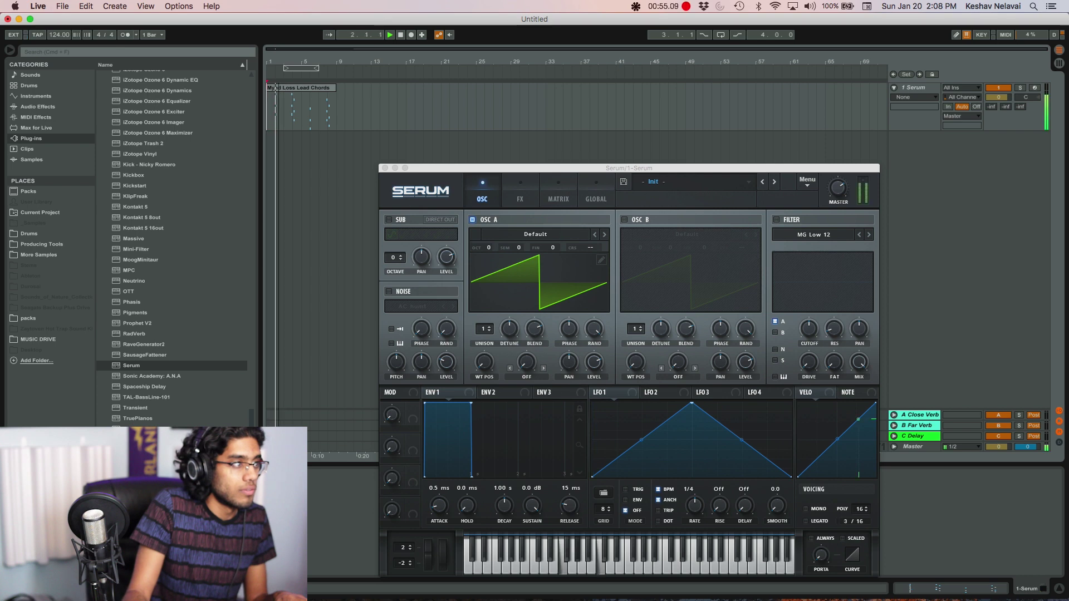
pyautogui.moveTo(281, 49); pyautogui.dragTo(282, 83)
pyautogui.press('space')
pyautogui.click(270, 128)
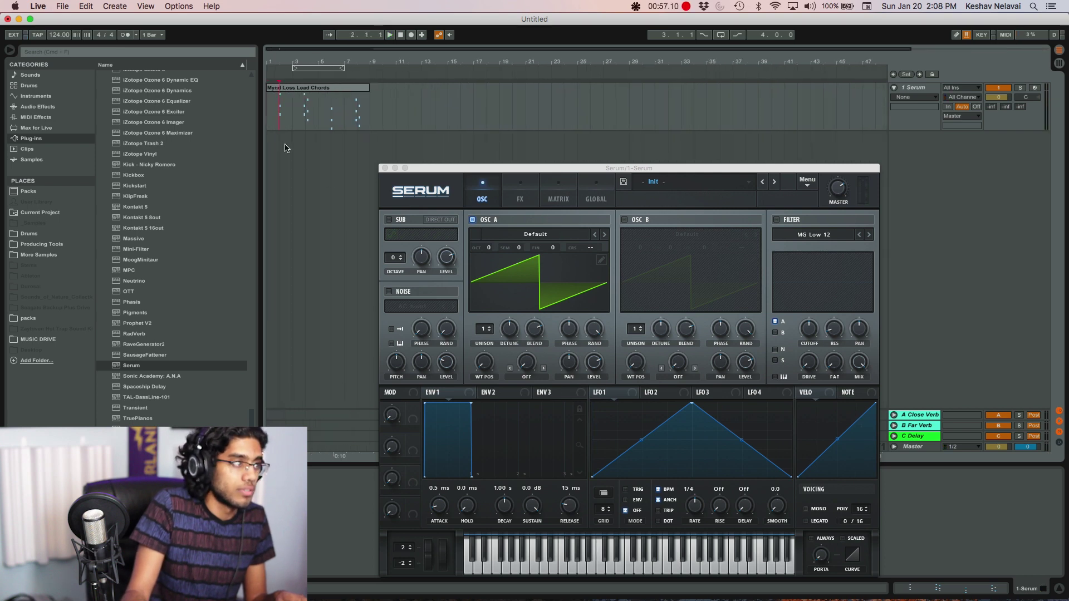
pyautogui.moveTo(432, 63); pyautogui.dragTo(433, 95)
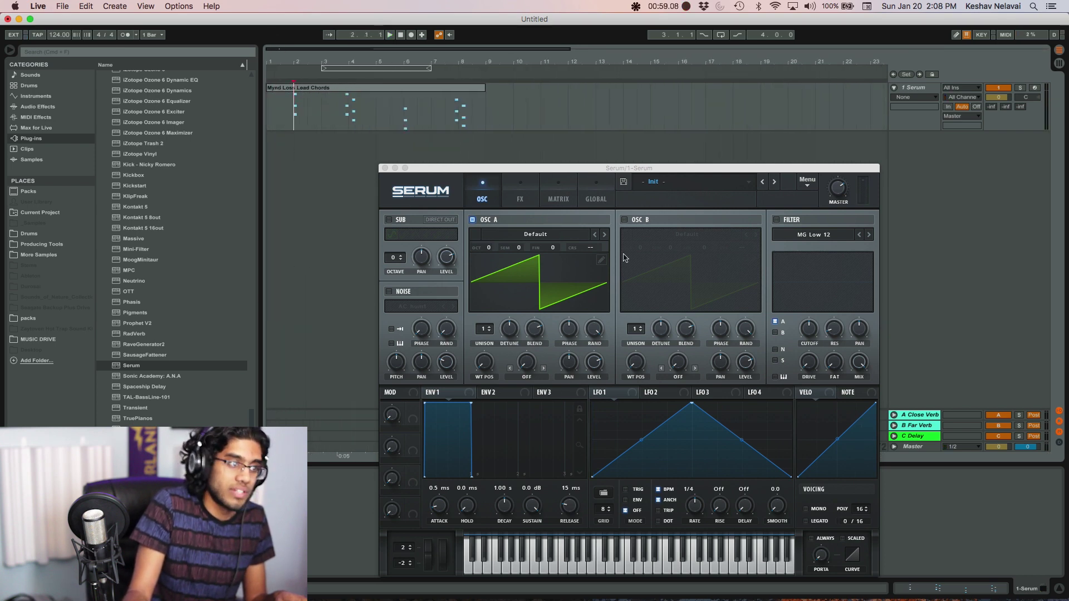
# Enable Serum's filter with oscillators A and B routed into it, and turn on oscillator B.
pyautogui.click(779, 221)
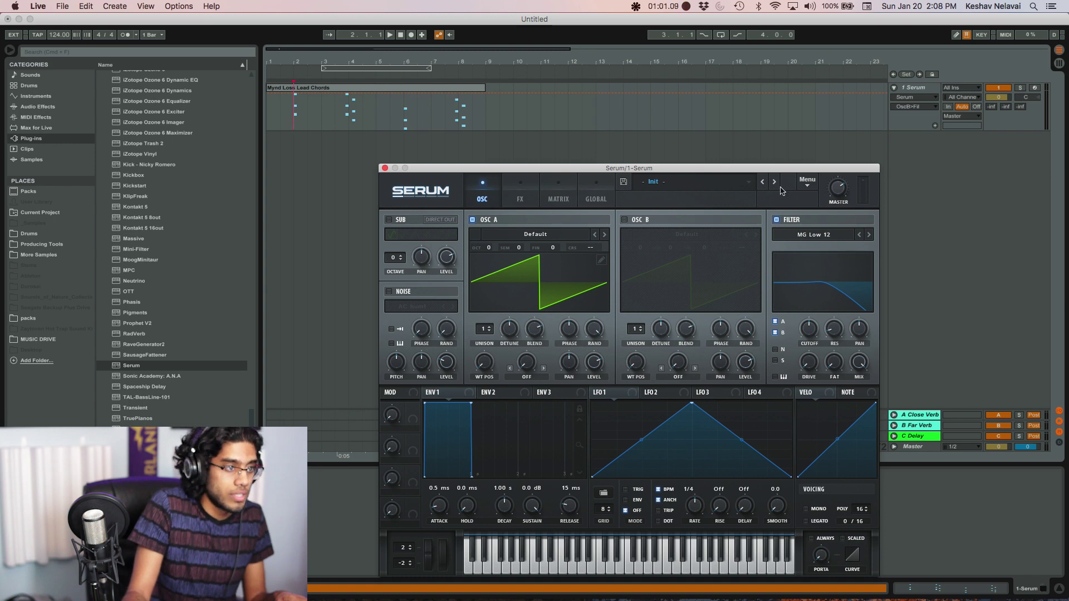
pyautogui.click(624, 220)
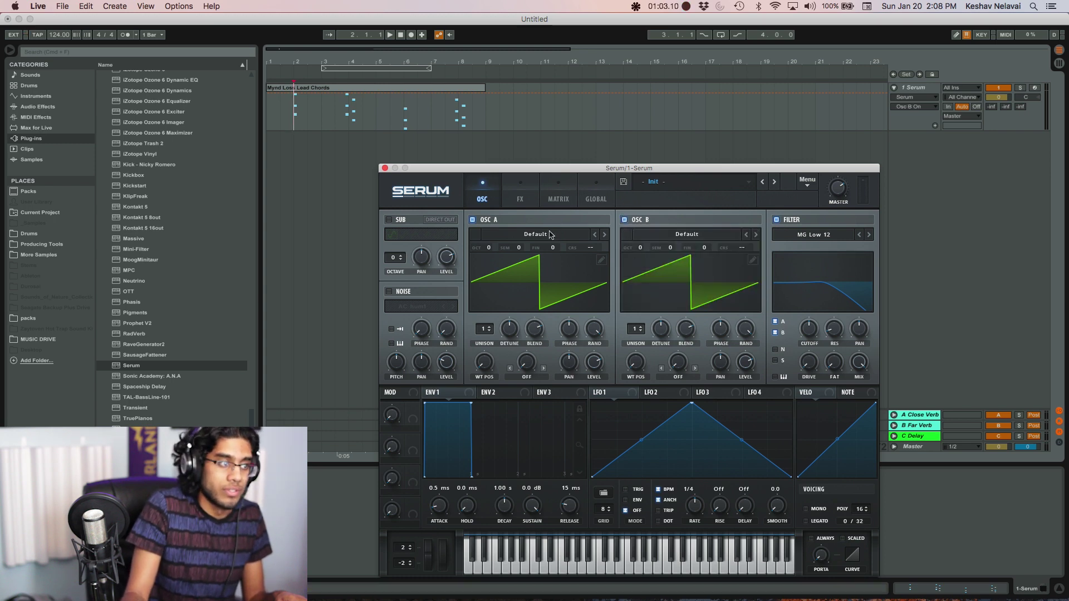
# Load the Analog wavetable PWM Juno into oscillator A and MB Saw into oscillator B.
pyautogui.click(517, 235)
pyautogui.moveTo(526, 246)
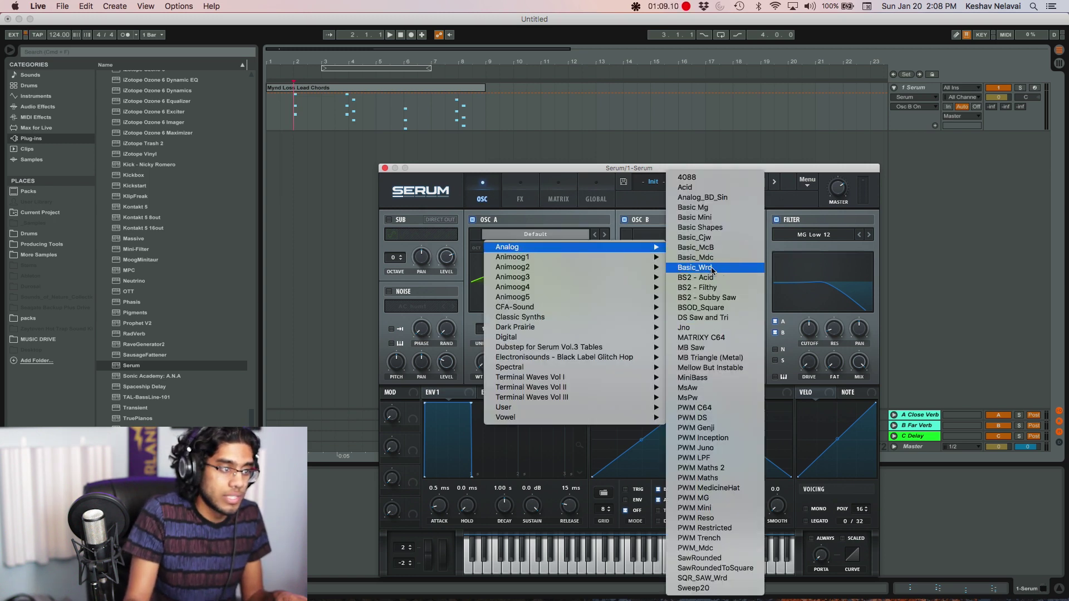
pyautogui.click(695, 447)
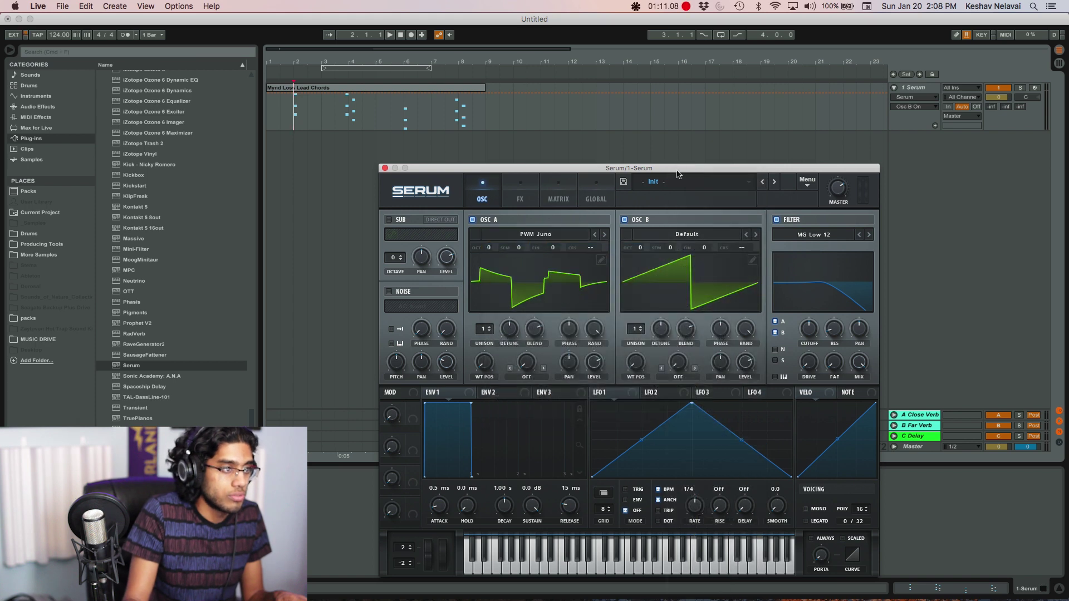
pyautogui.click(661, 236)
pyautogui.moveTo(779, 247)
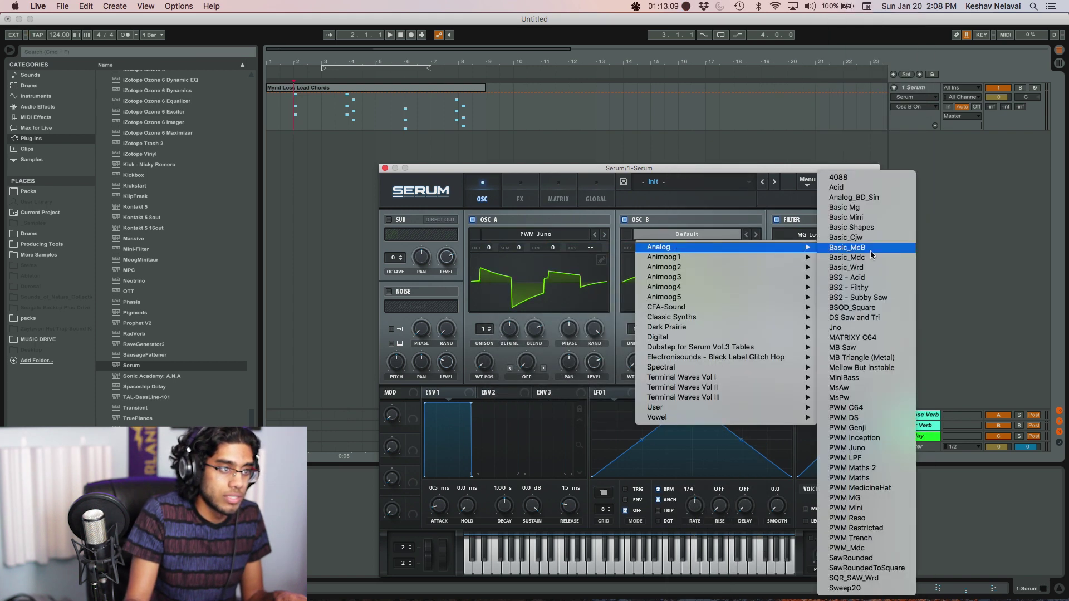
pyautogui.click(844, 348)
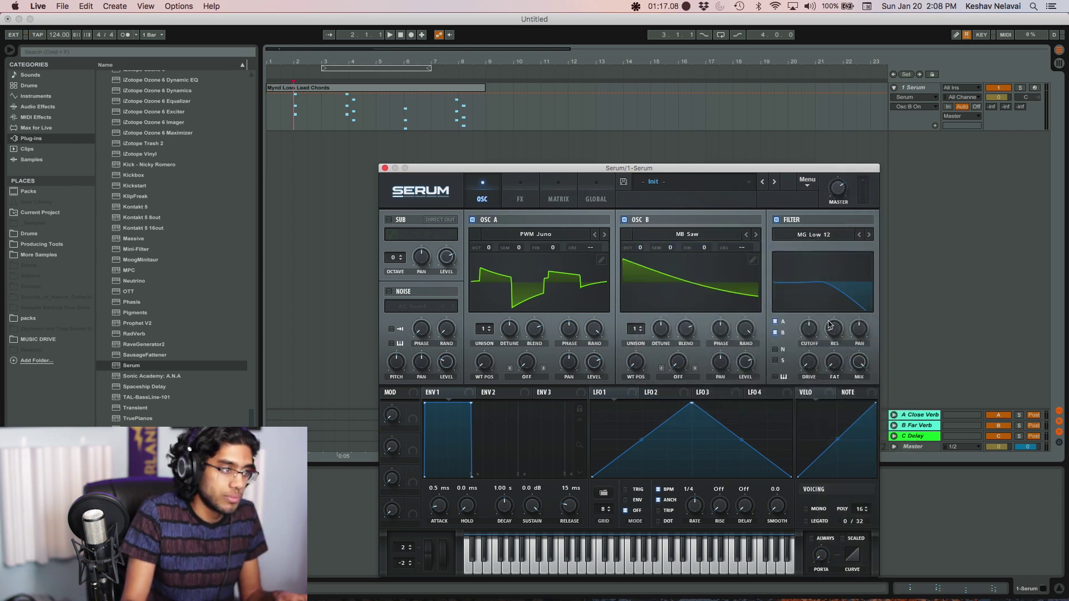
# Shape envelope 1 during playback with a 710 ms decay, -9.8 dB sustain and 1.88 s release.
pyautogui.press('space')
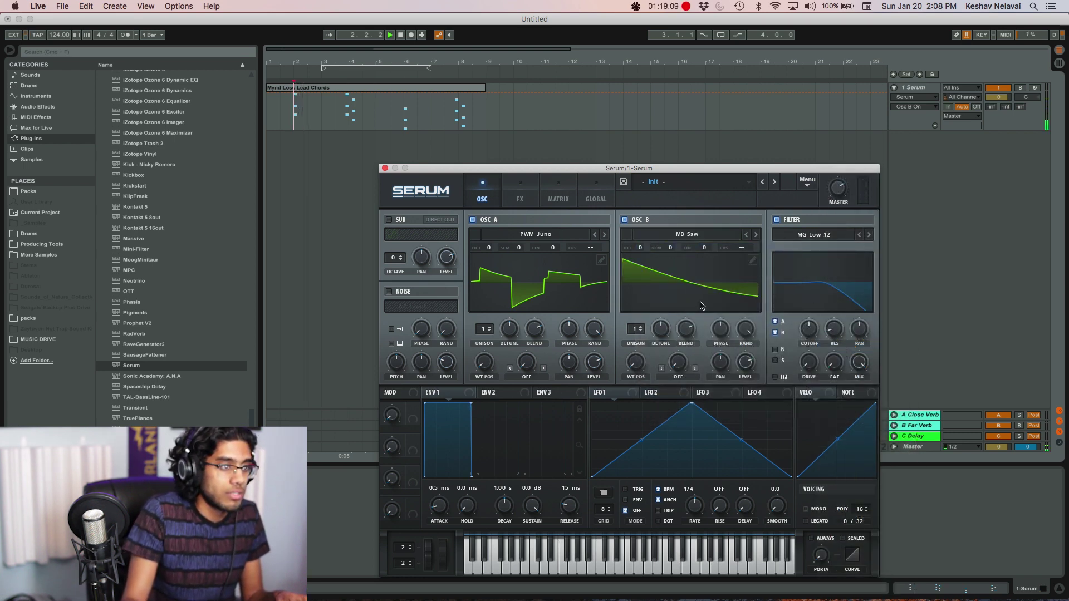
pyautogui.moveTo(572, 509); pyautogui.dragTo(584, 475)
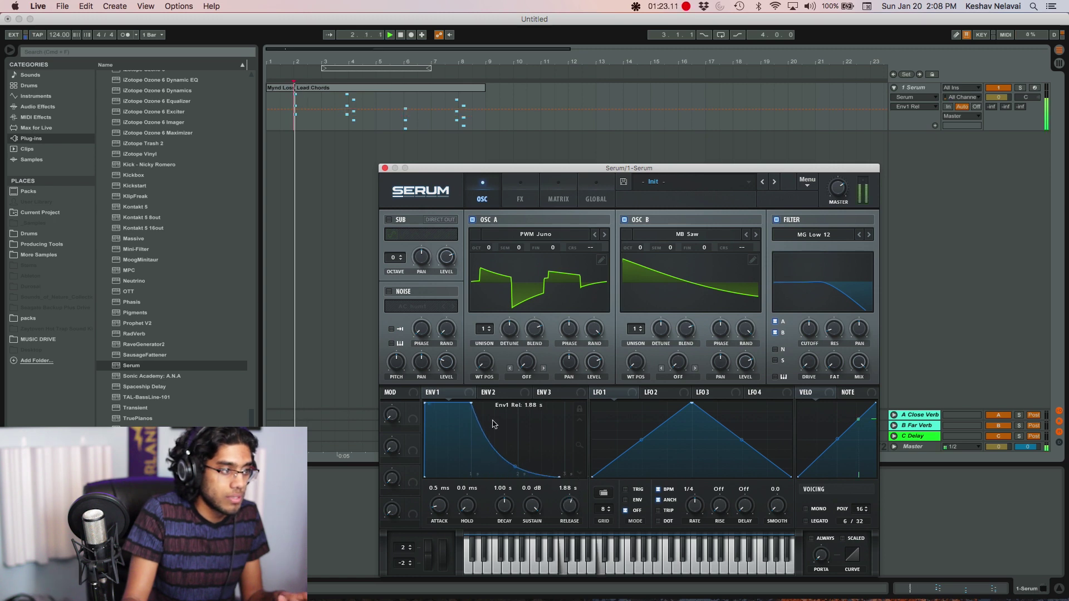
pyautogui.moveTo(472, 402); pyautogui.dragTo(456, 435)
pyautogui.press('space')
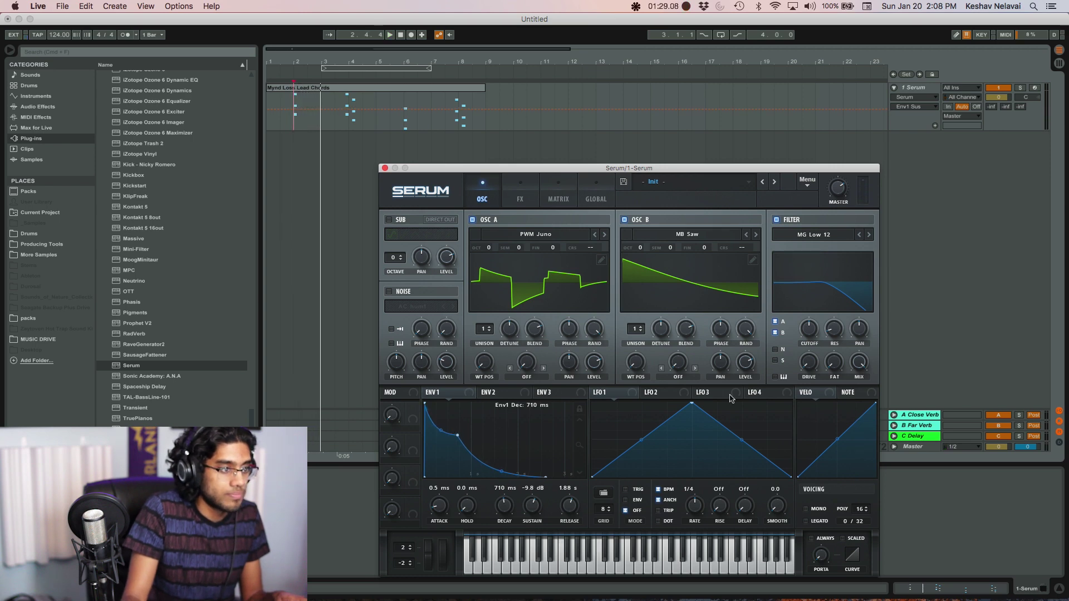
# Reshape LFO 1 into a straight descending ramp and assign it to the filter cutoff, removing and reapplying the modulation once.
pyautogui.moveTo(692, 403); pyautogui.dragTo(812, 326)
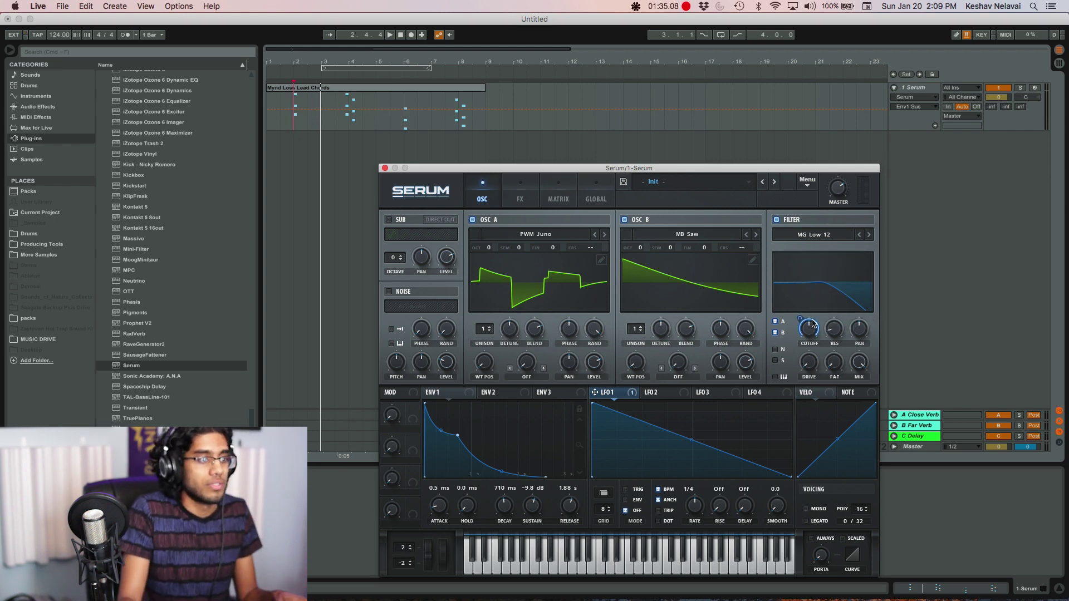
pyautogui.rightClick(808, 329)
pyautogui.click(817, 374)
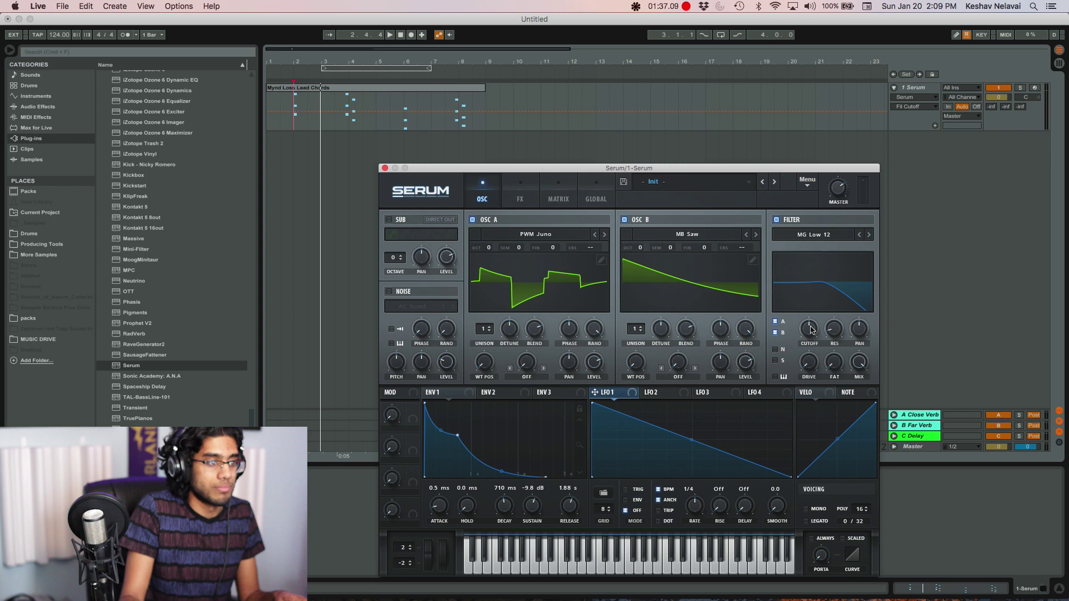
pyautogui.moveTo(594, 393); pyautogui.dragTo(800, 326)
pyautogui.press('space')
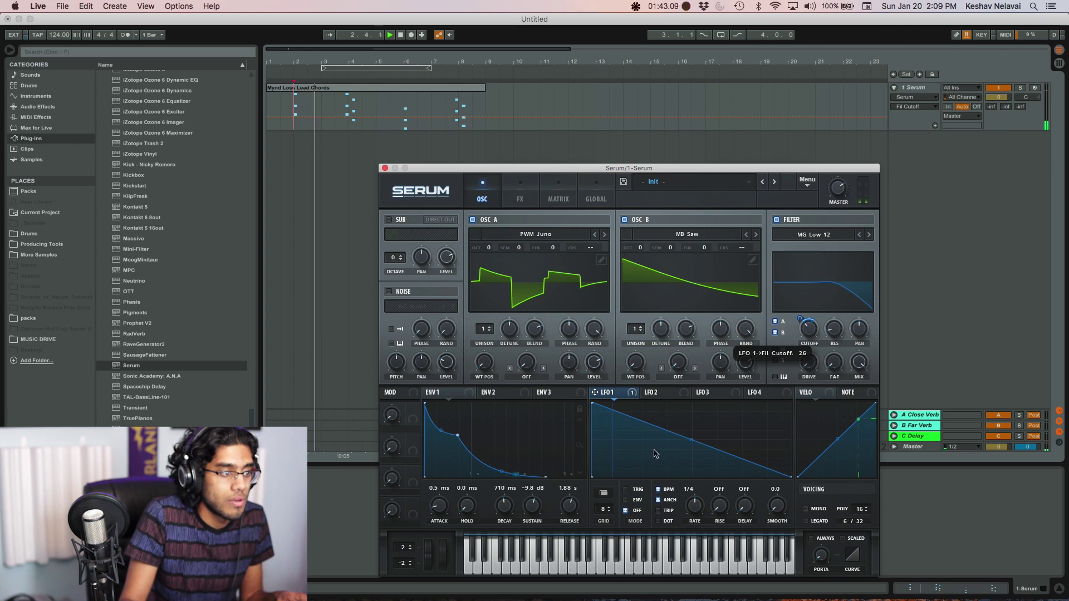
# Set LFO 1's mode to Env and audition the chords.
pyautogui.click(625, 500)
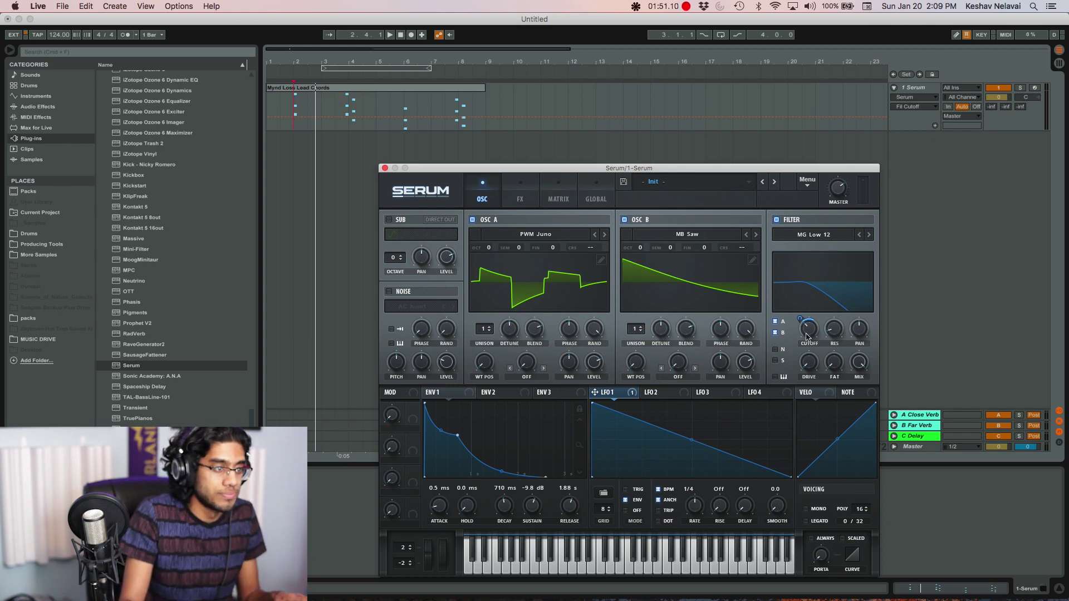
pyautogui.press('space')
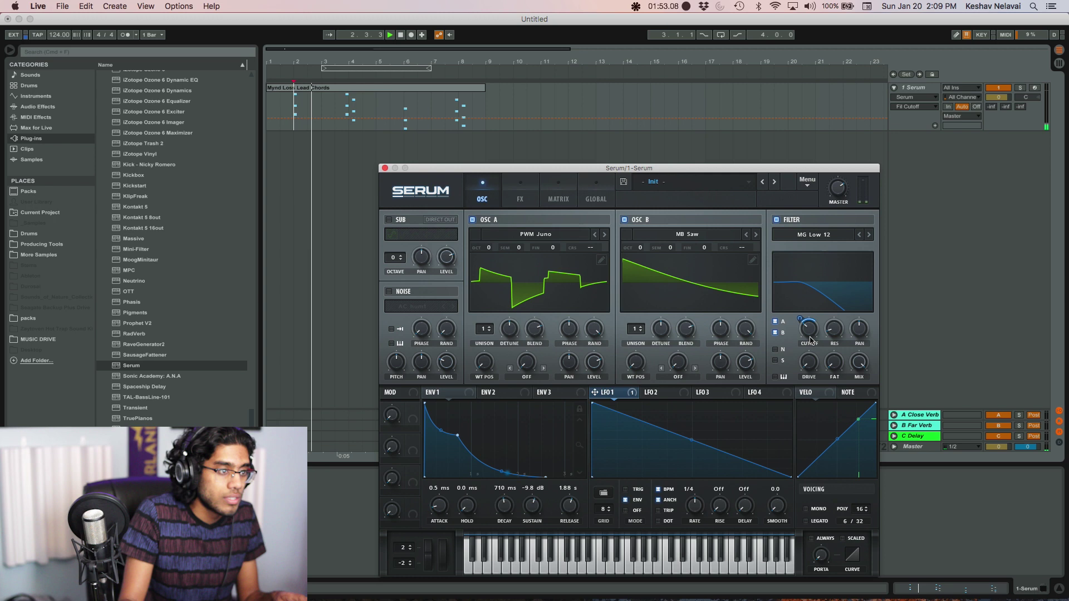
pyautogui.press('space')
# Raise the filter resonance to 31% and play the chords to hear it.
pyautogui.moveTo(811, 337); pyautogui.dragTo(830, 314)
pyautogui.press('space')
pyautogui.press('space')
pyautogui.press('space')
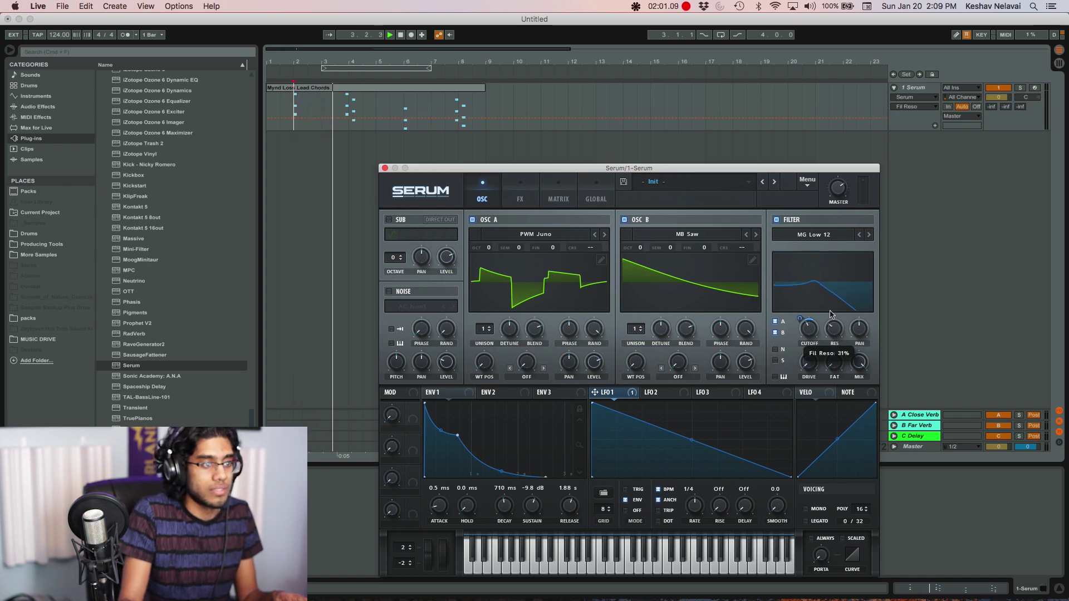
# Adjust the filter's drive and fat, and fine-tune the cutoff along with its LFO 1 modulation.
pyautogui.moveTo(809, 362); pyautogui.dragTo(833, 355)
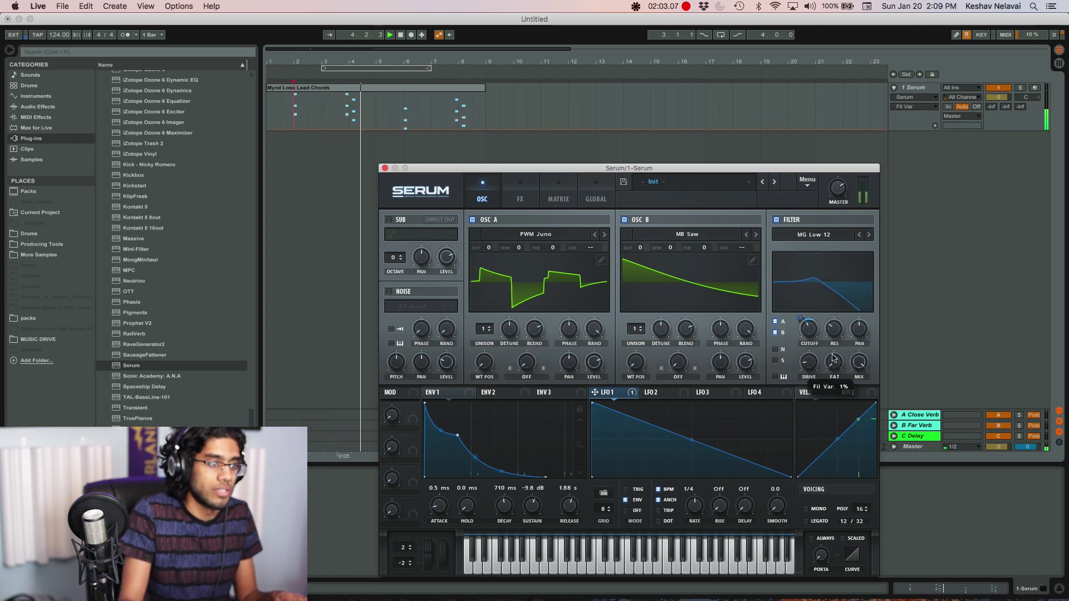
pyautogui.click(812, 333)
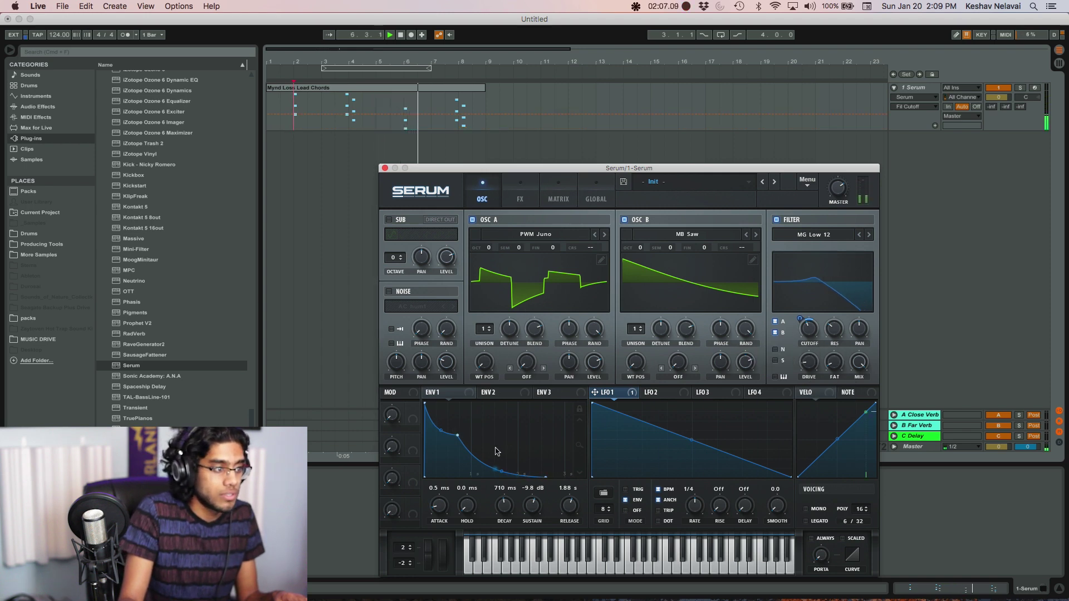
pyautogui.moveTo(594, 392); pyautogui.dragTo(802, 317)
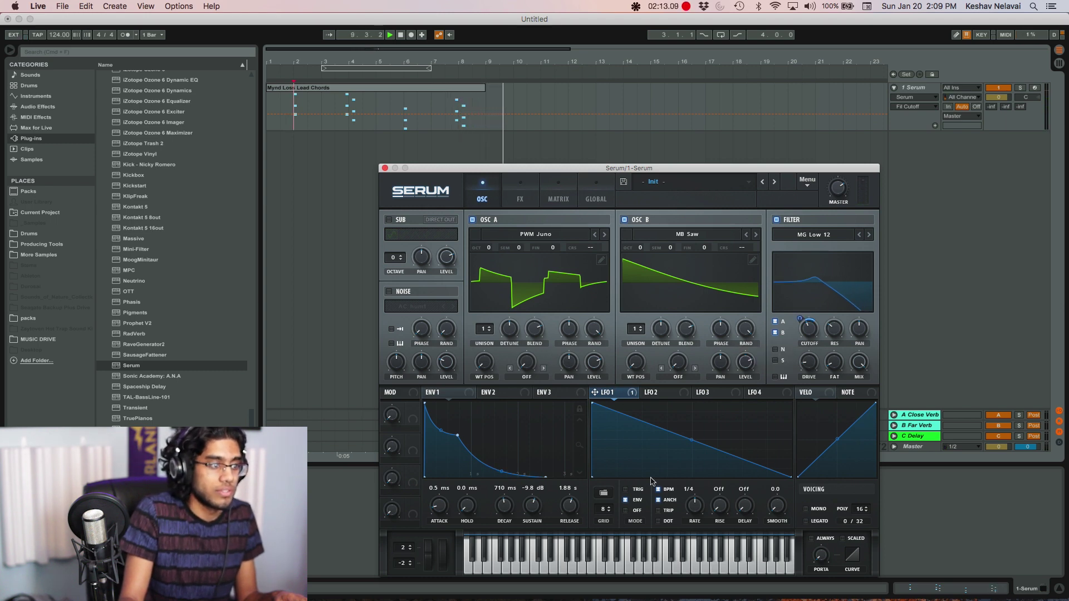
# Set LFO 1's rate to 1/2 and bend its descending ramp into a downward-bowed curve.
pyautogui.moveTo(694, 507); pyautogui.dragTo(694, 511)
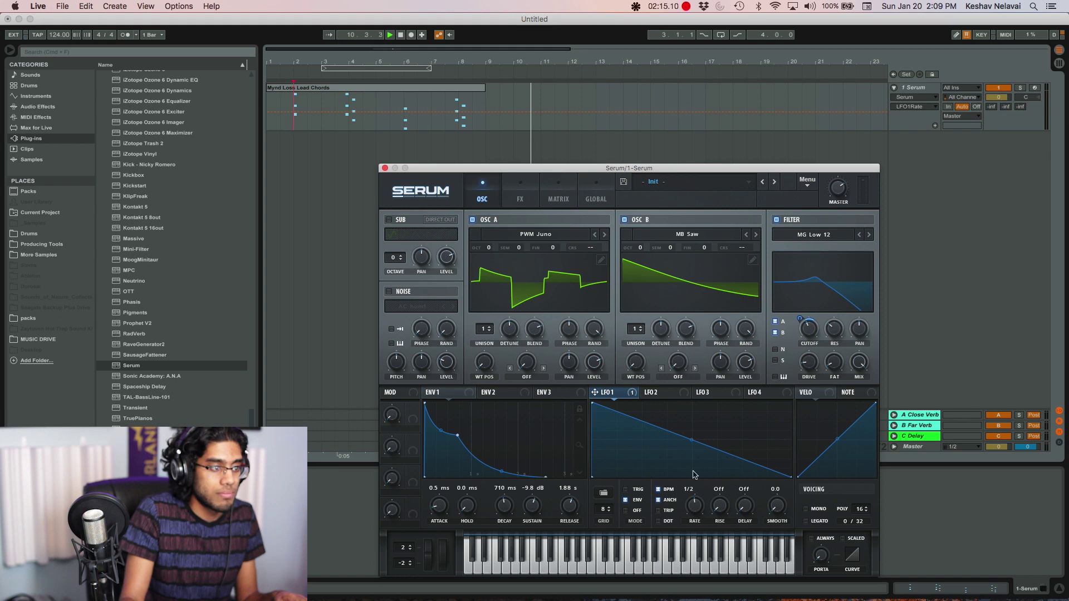
pyautogui.moveTo(692, 440); pyautogui.dragTo(692, 452)
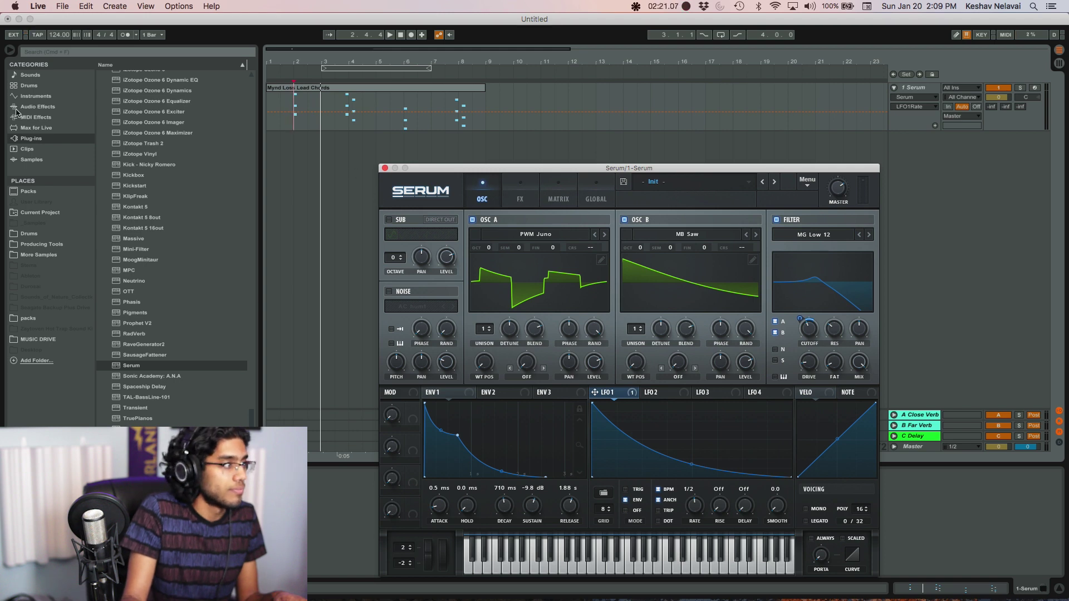
# Add the EQ Eight audio effect after Serum on the track.
pyautogui.click(38, 106)
pyautogui.click(133, 181)
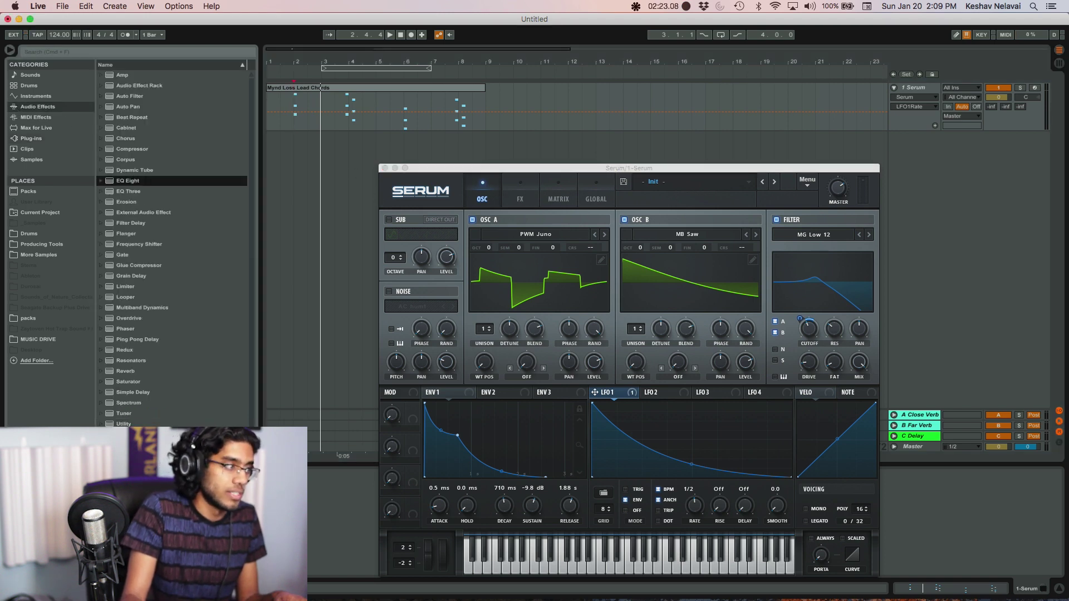
pyautogui.press('Return')
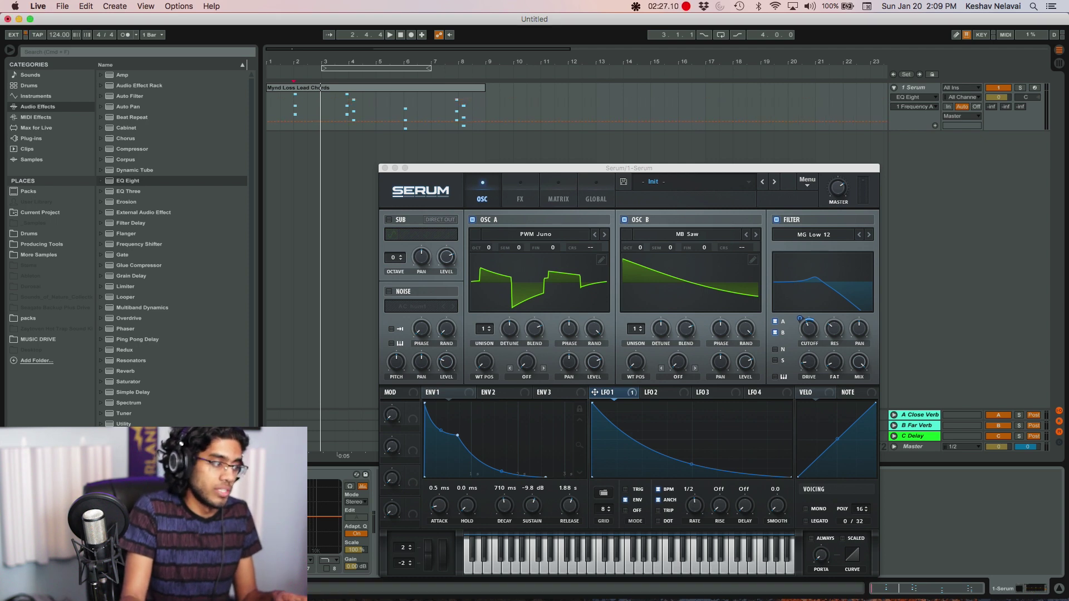
# Enable Serum's Tube distortion effect while auditioning the chords and raise its drive.
pyautogui.press('space')
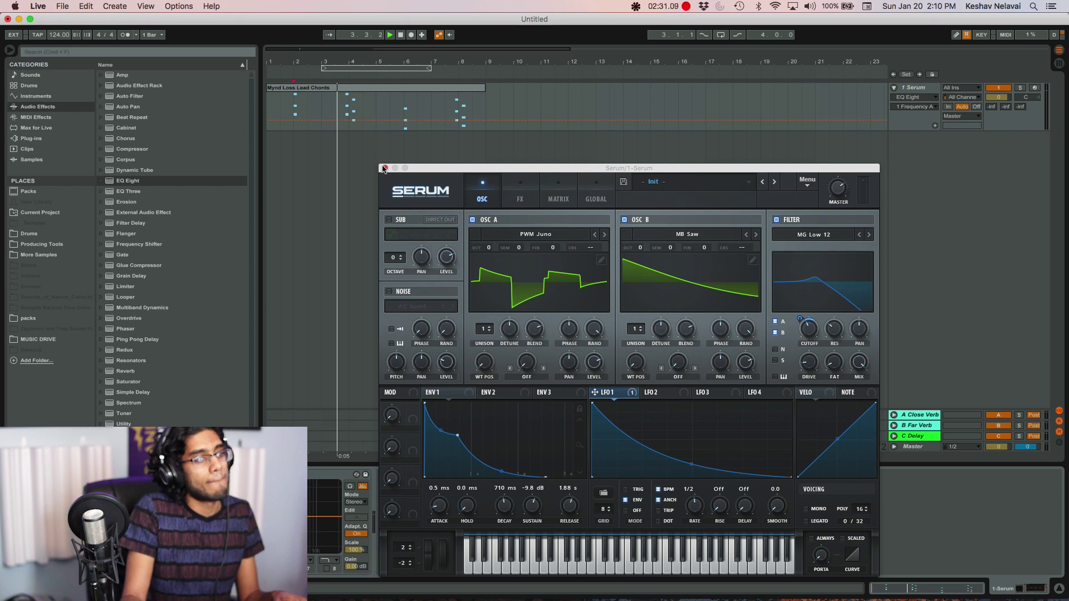
pyautogui.click(511, 200)
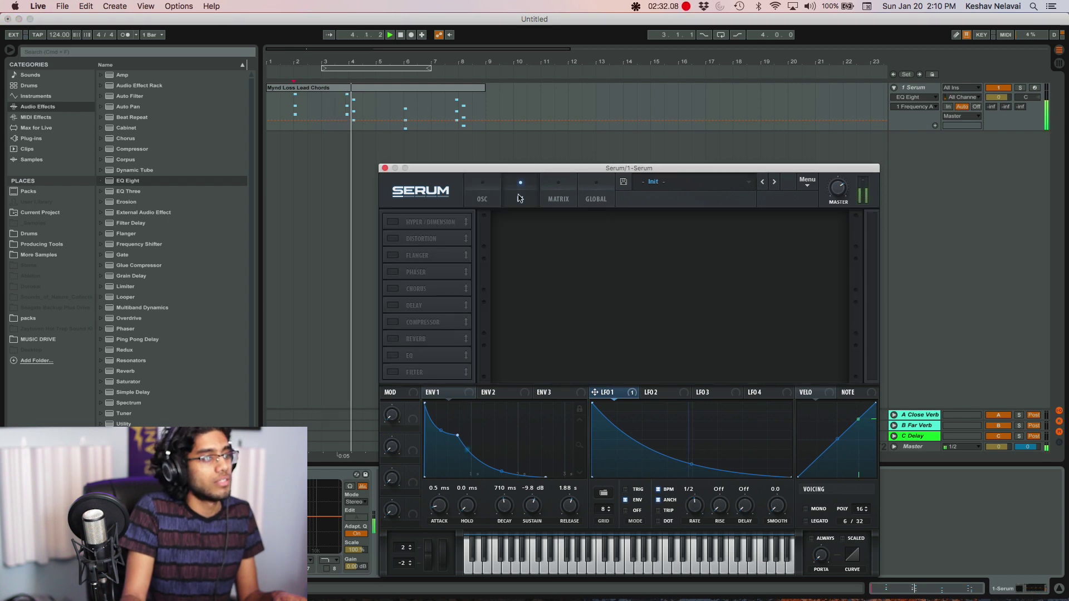
pyautogui.click(392, 239)
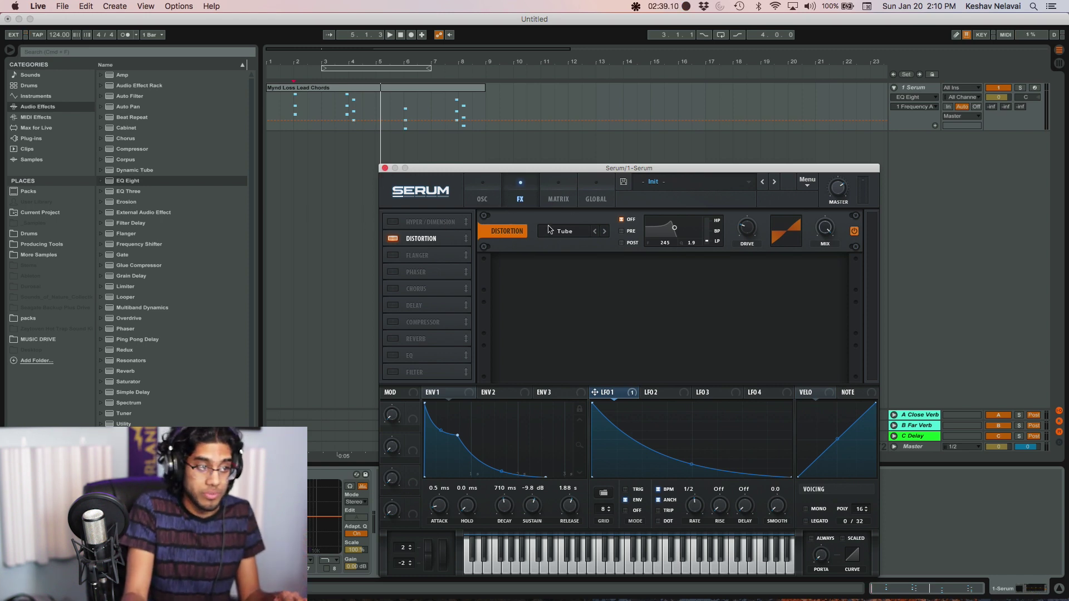
pyautogui.moveTo(746, 228); pyautogui.dragTo(746, 201)
# Shape envelope 2 with a 676 ms decay and 0% sustain, and assign it to the distortion mix.
pyautogui.click(479, 199)
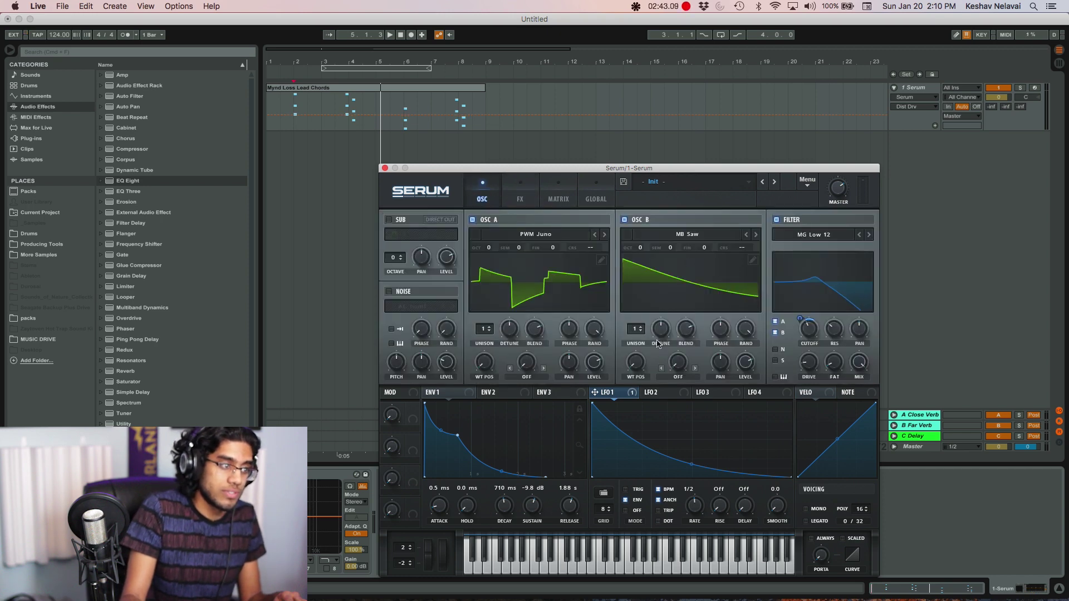
pyautogui.click(489, 392)
pyautogui.moveTo(473, 408); pyautogui.dragTo(446, 437)
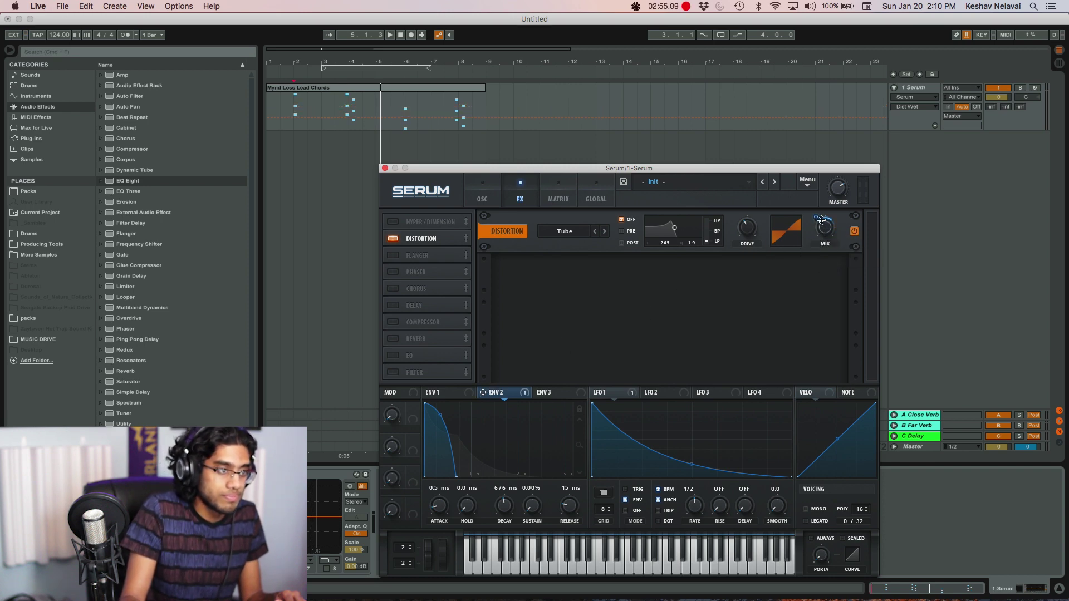
# Audition the chords and raise the Serum track's send to the B Far Verb return.
pyautogui.press('space')
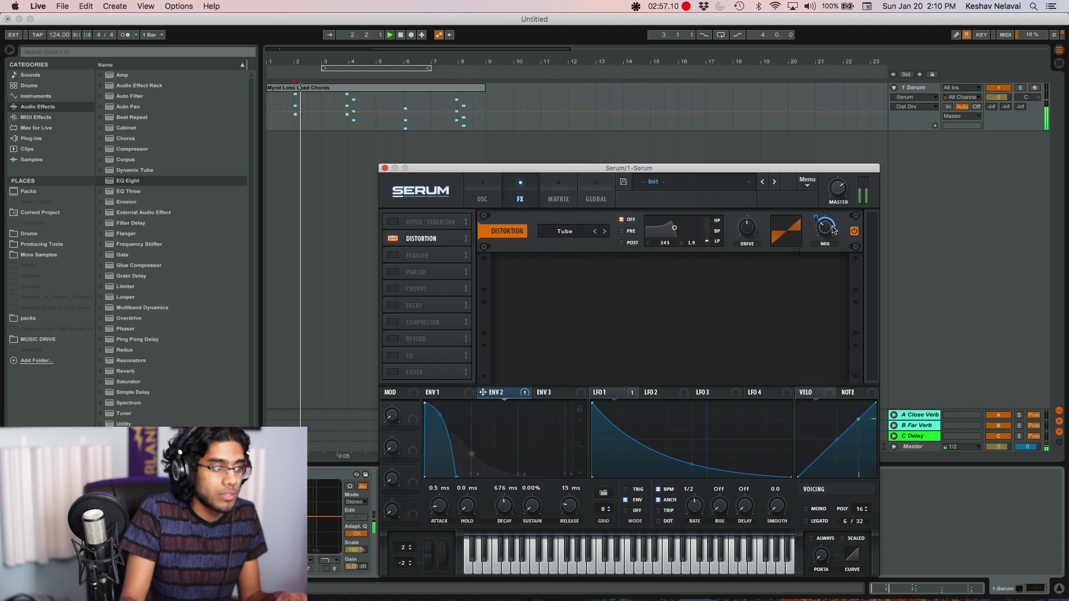
pyautogui.moveTo(817, 229)
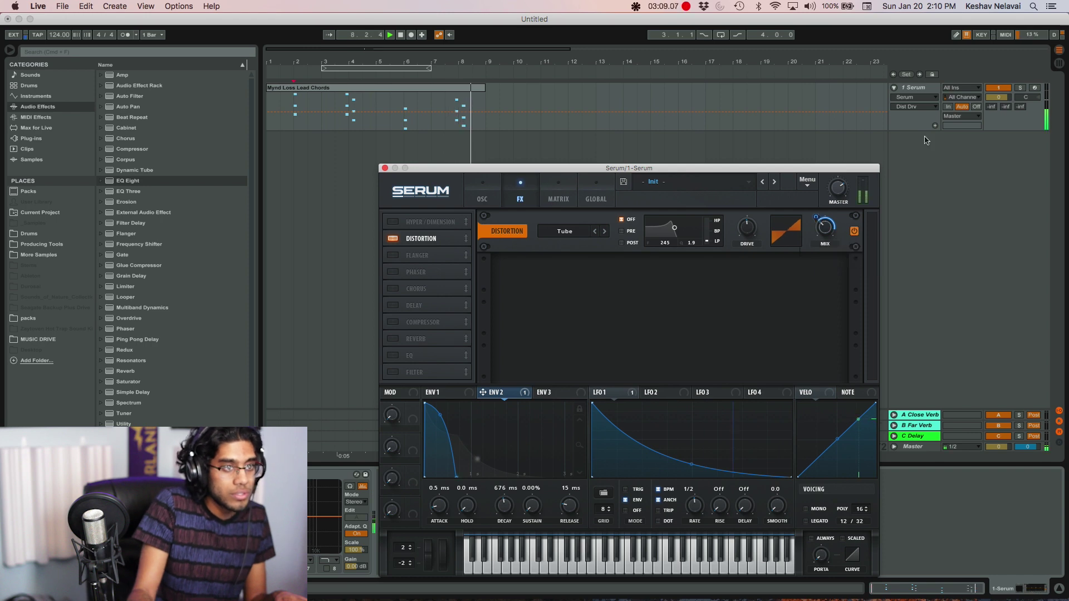
pyautogui.moveTo(1006, 106); pyautogui.dragTo(1006, 92)
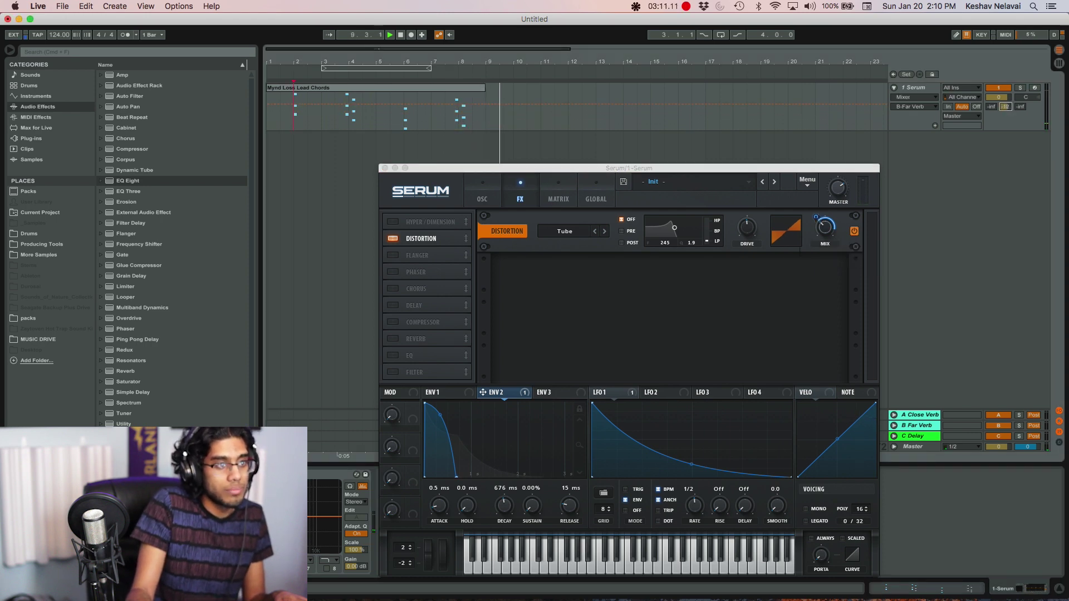
pyautogui.click(839, 200)
pyautogui.press('space')
pyautogui.press('space')
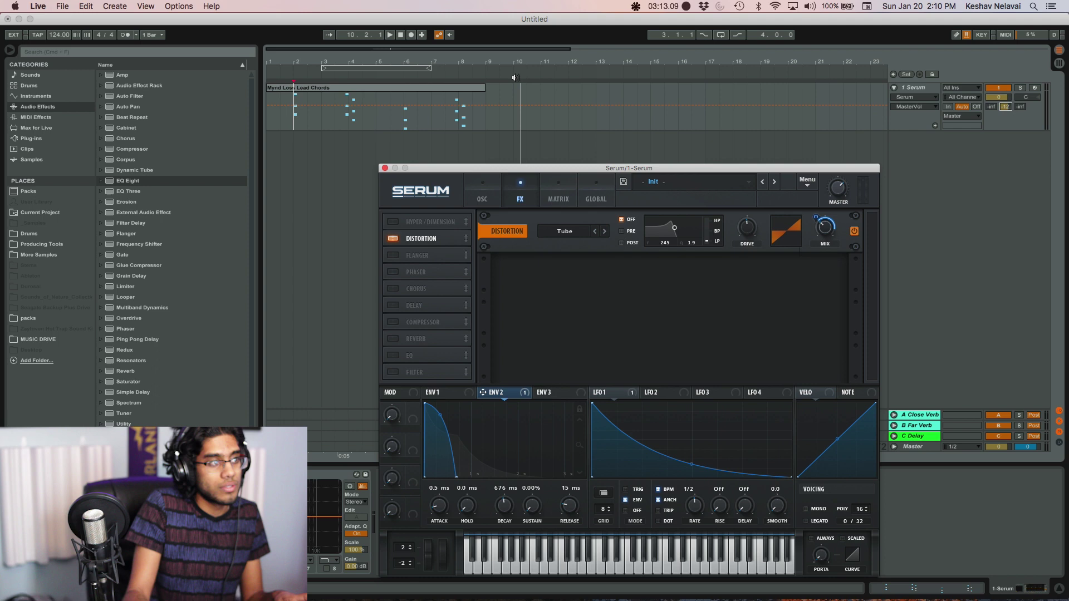
# Loop the arrangement over the full Mynd Loss Lead Chords clip.
pyautogui.click(474, 88)
pyautogui.press('super+l')
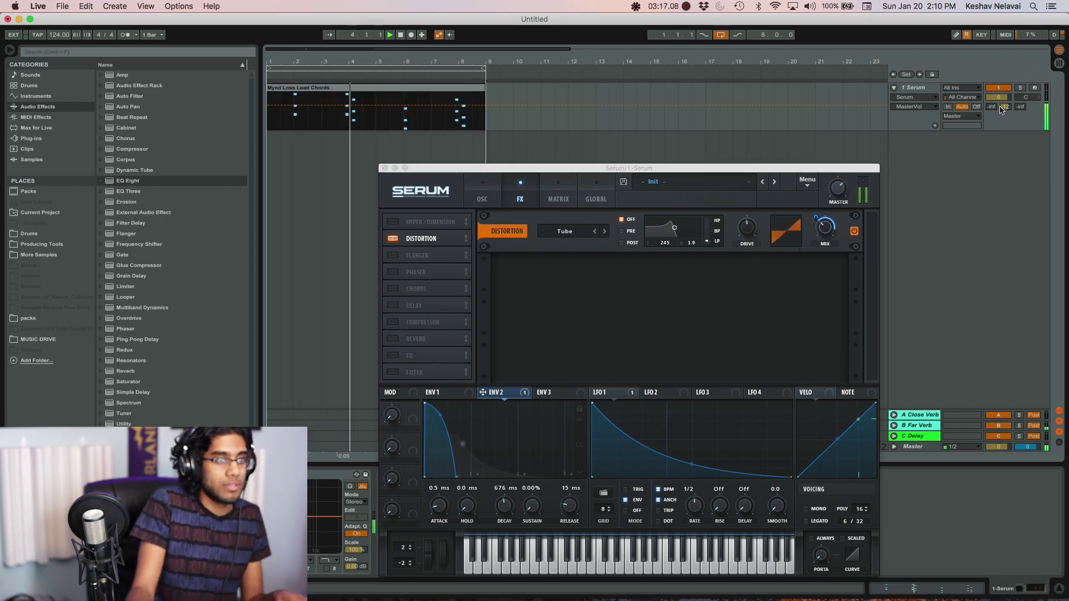
# Reshape LFO 2 into a shallow irregular wave, turn off its BPM sync and set its rate to 0.6 Hz.
pyautogui.click(484, 199)
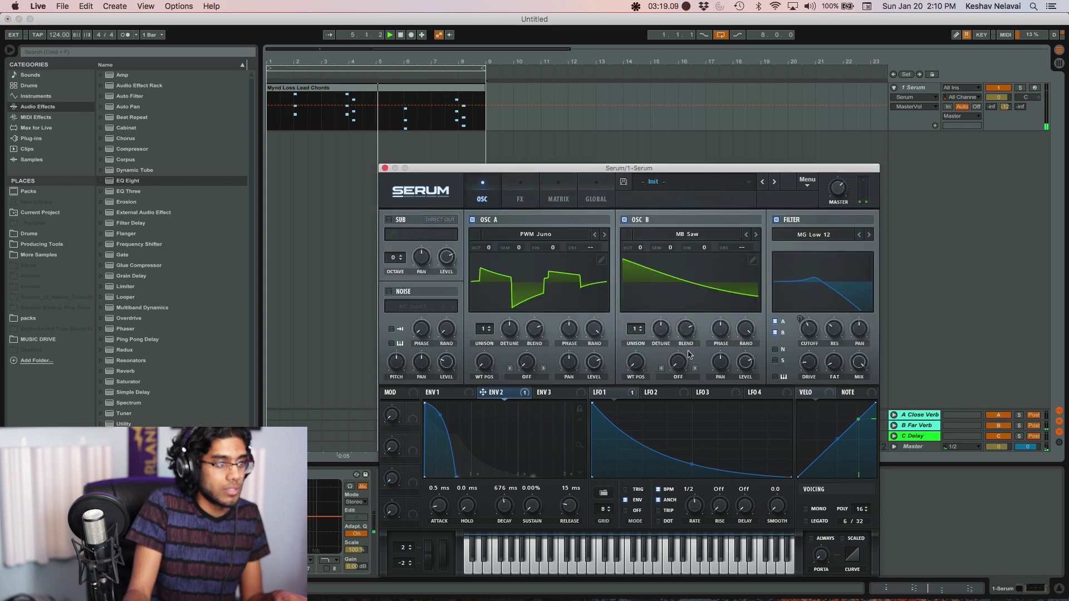
pyautogui.click(652, 393)
pyautogui.moveTo(690, 405); pyautogui.dragTo(683, 464)
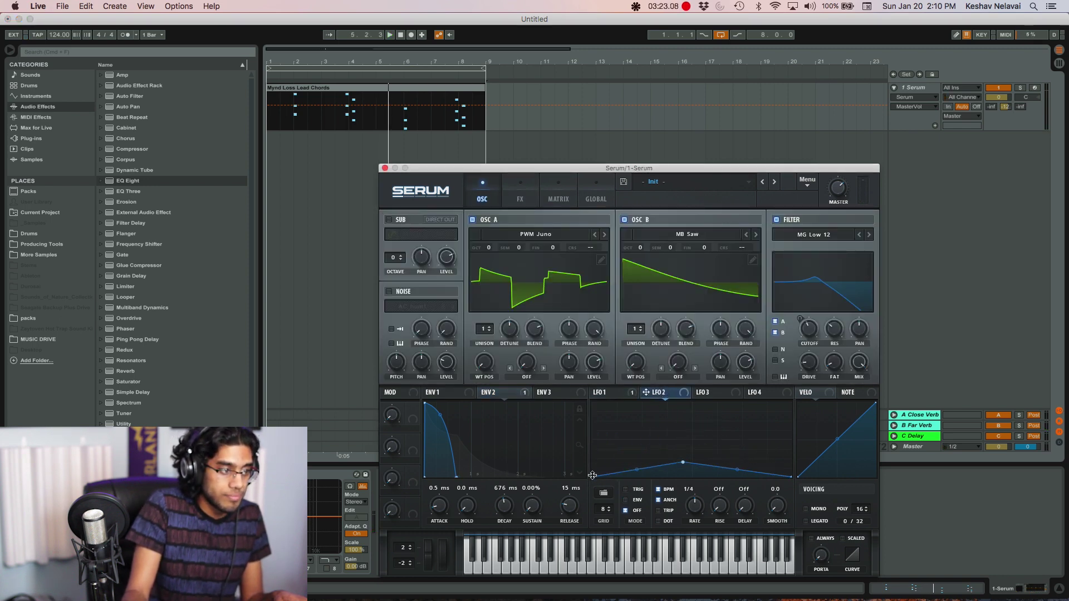
pyautogui.moveTo(593, 476); pyautogui.dragTo(592, 443)
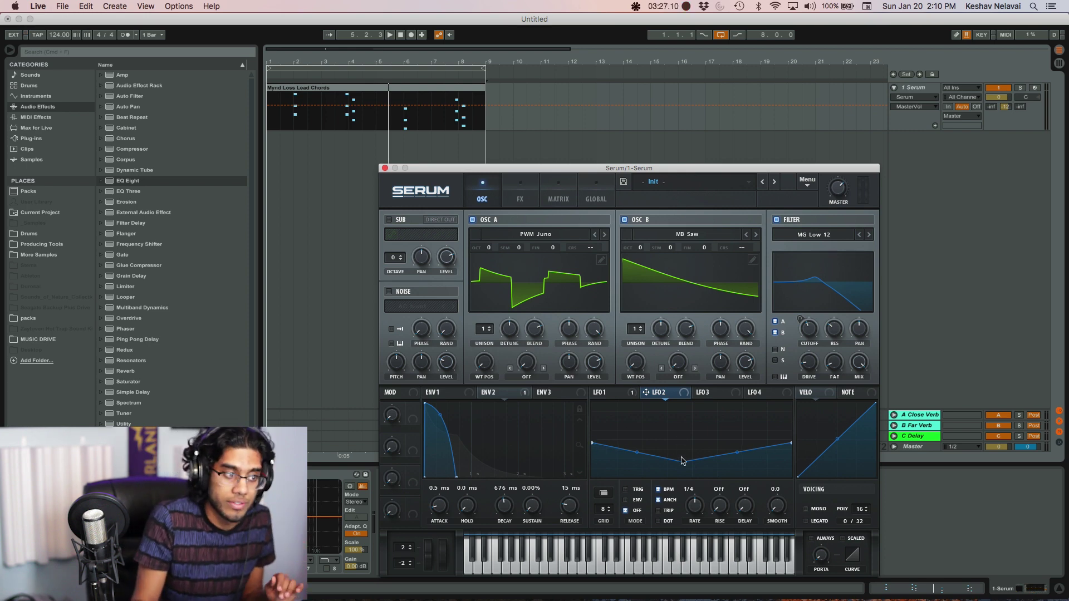
pyautogui.moveTo(683, 463); pyautogui.dragTo(642, 438)
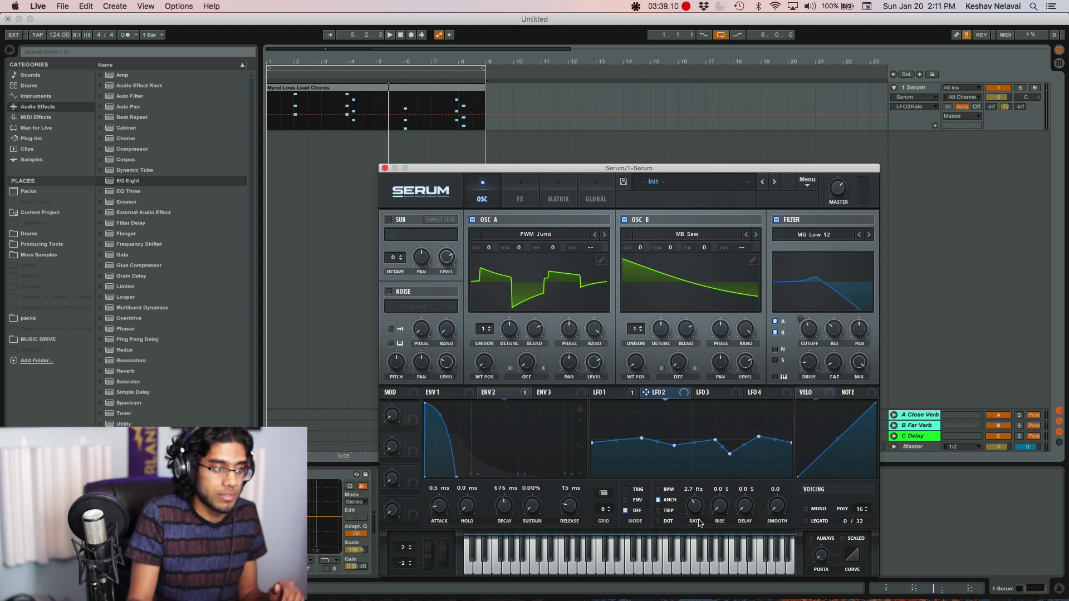
# Route LFO 2 to oscillator A's fine tuning in the modulation matrix with an amount of 6.
pyautogui.click(551, 183)
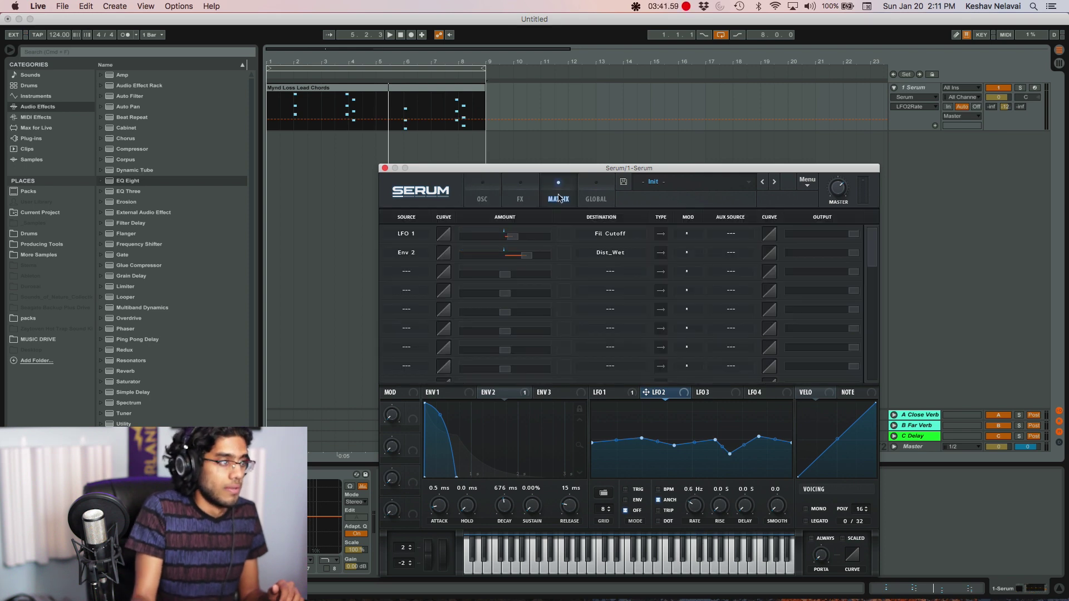
pyautogui.click(422, 273)
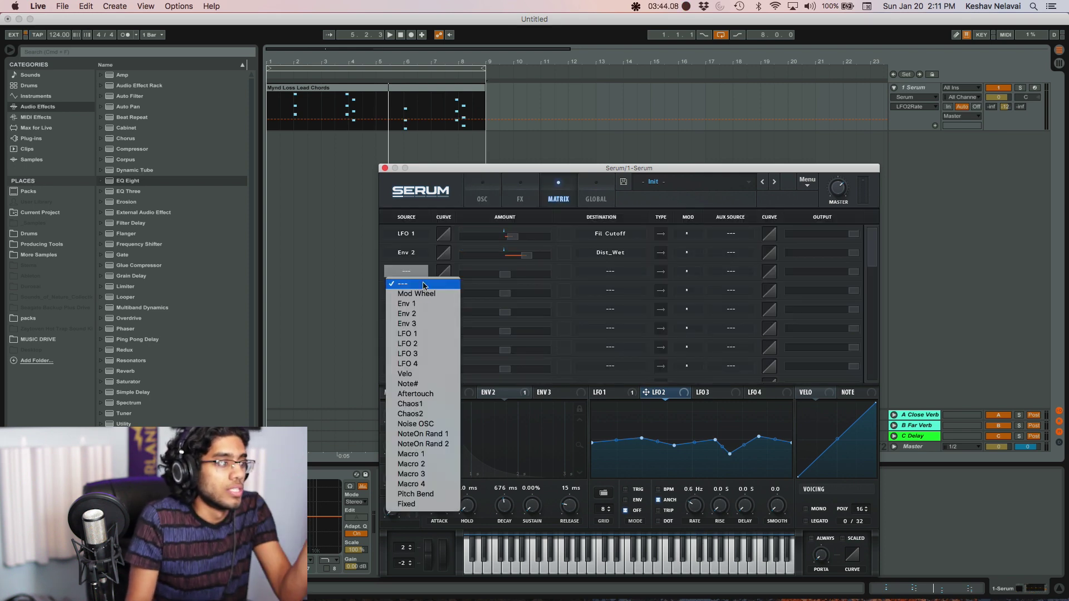
pyautogui.click(432, 343)
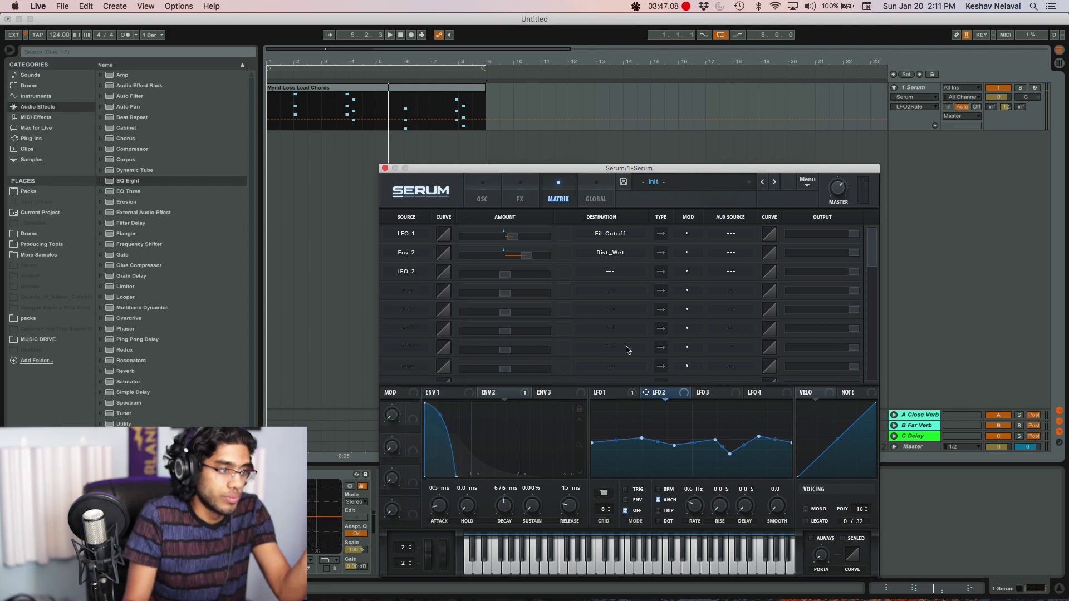
pyautogui.click(604, 271)
pyautogui.moveTo(646, 283)
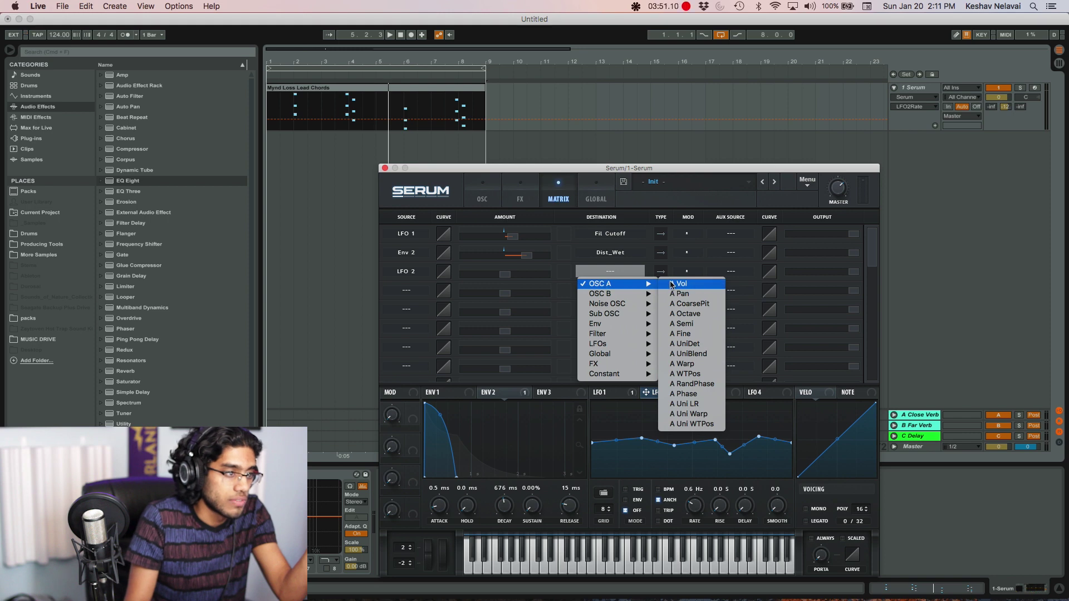
pyautogui.click(697, 334)
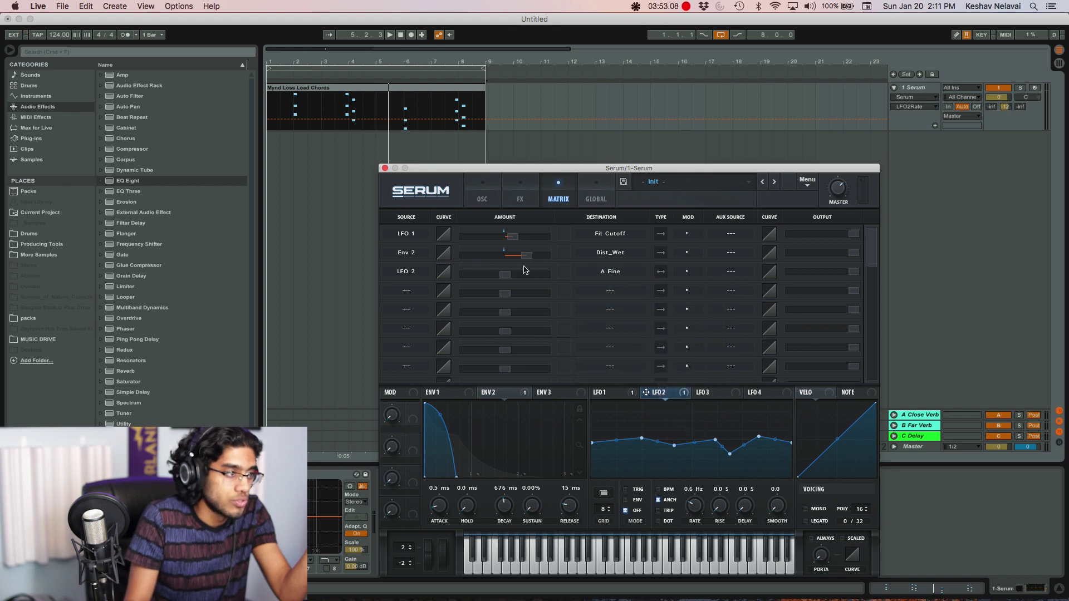
pyautogui.moveTo(508, 277); pyautogui.dragTo(508, 278)
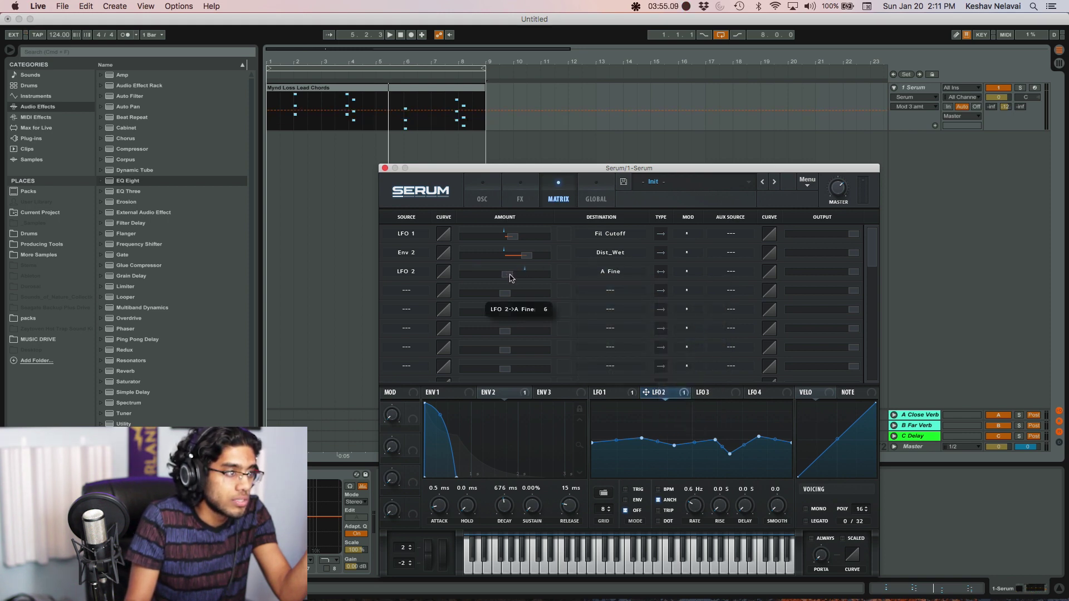
# Add a second LFO 2 modulation routed to oscillator B's fine tuning with a slight amount.
pyautogui.click(396, 297)
pyautogui.click(414, 362)
pyautogui.click(628, 288)
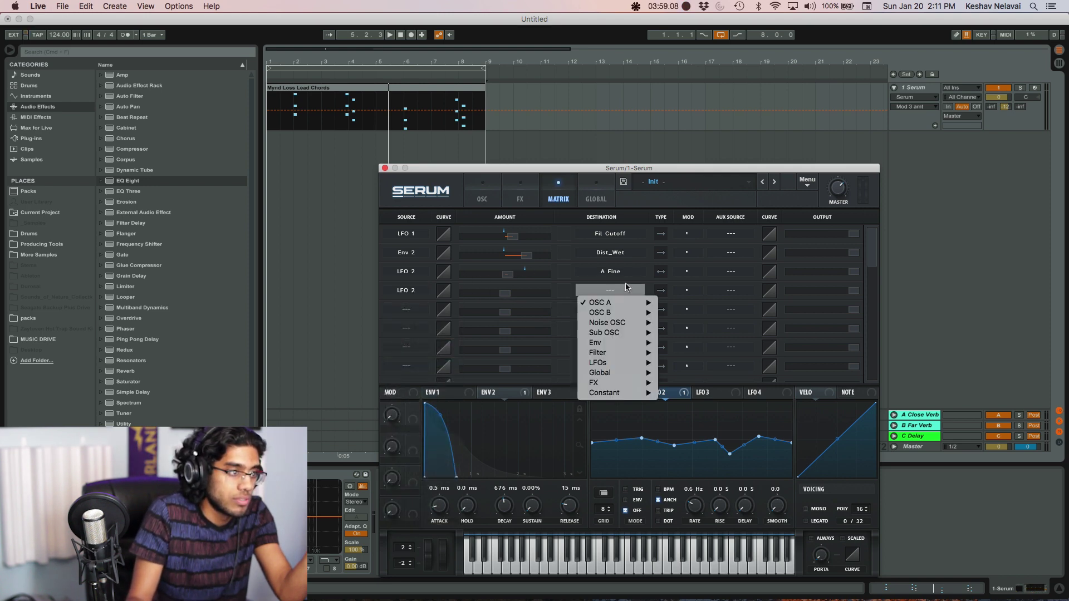
pyautogui.moveTo(629, 312)
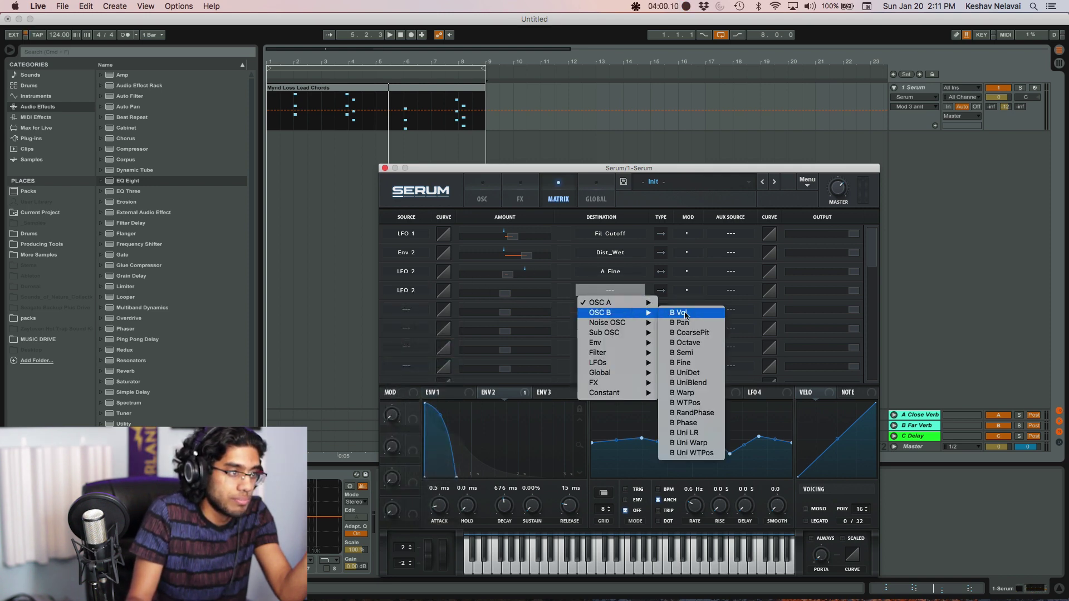
pyautogui.click(691, 365)
pyautogui.moveTo(503, 297); pyautogui.dragTo(506, 294)
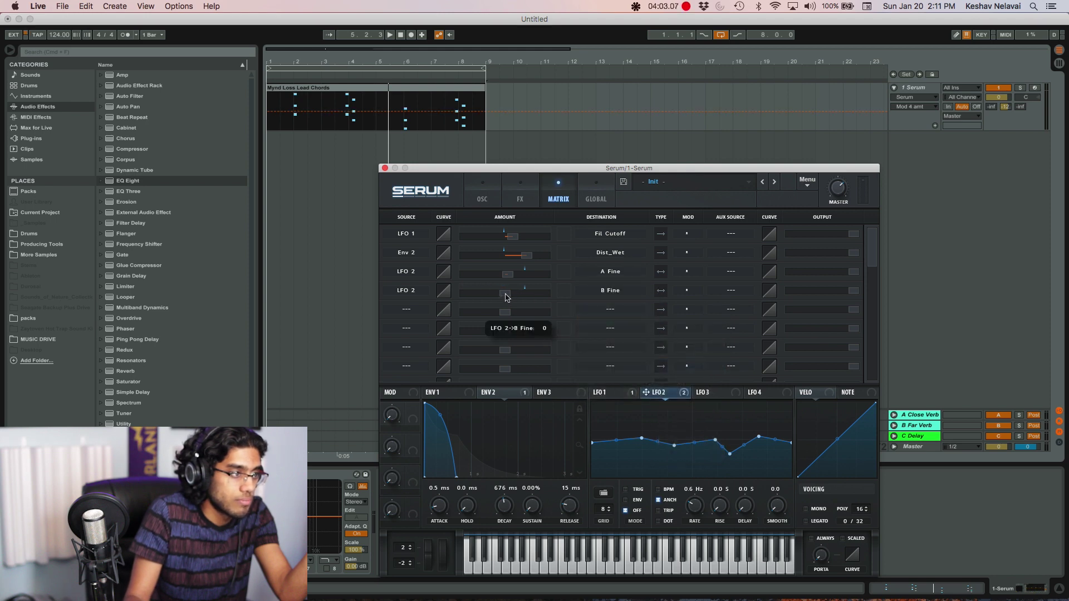
# Set LFO 2's rate to 0.8 Hz, assign it to the filter cutoff and tune the modulation depth while auditioning.
pyautogui.click(482, 196)
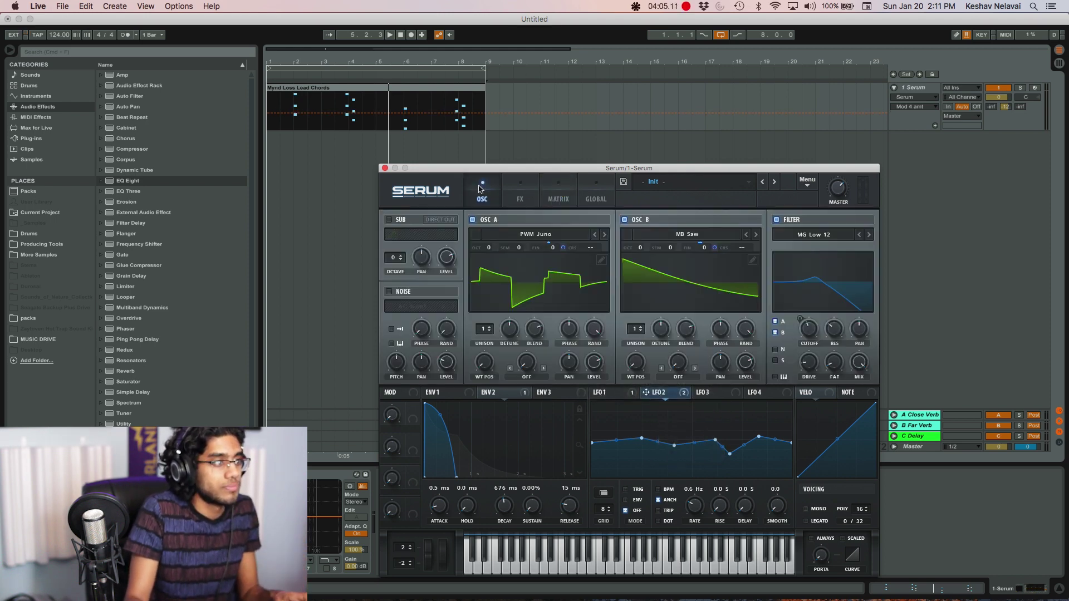
pyautogui.press('space')
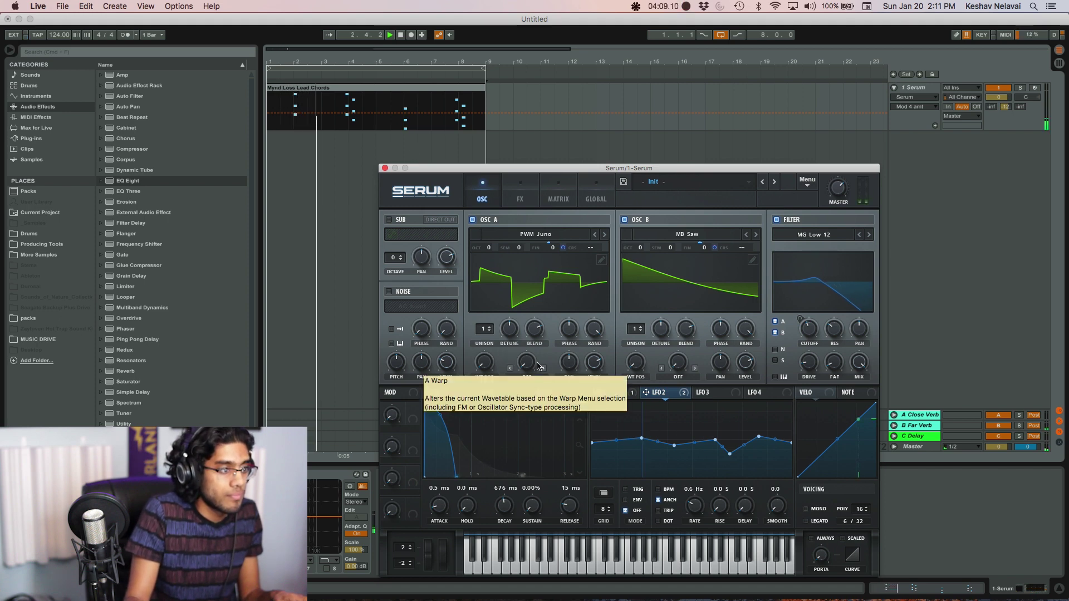
pyautogui.moveTo(695, 509); pyautogui.dragTo(693, 507)
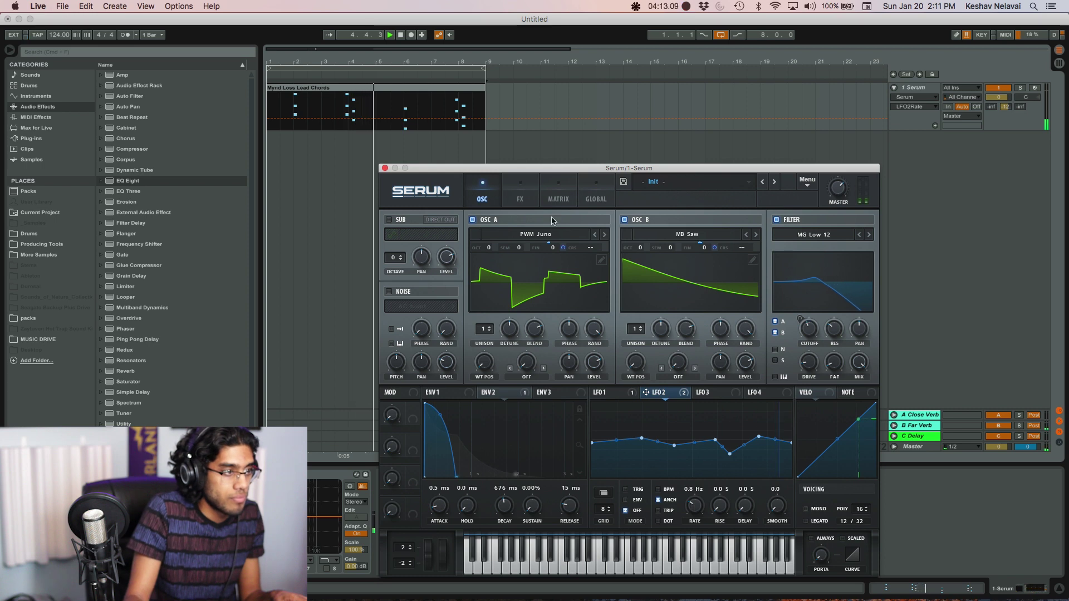
pyautogui.click(521, 199)
pyautogui.click(558, 199)
pyautogui.click(482, 199)
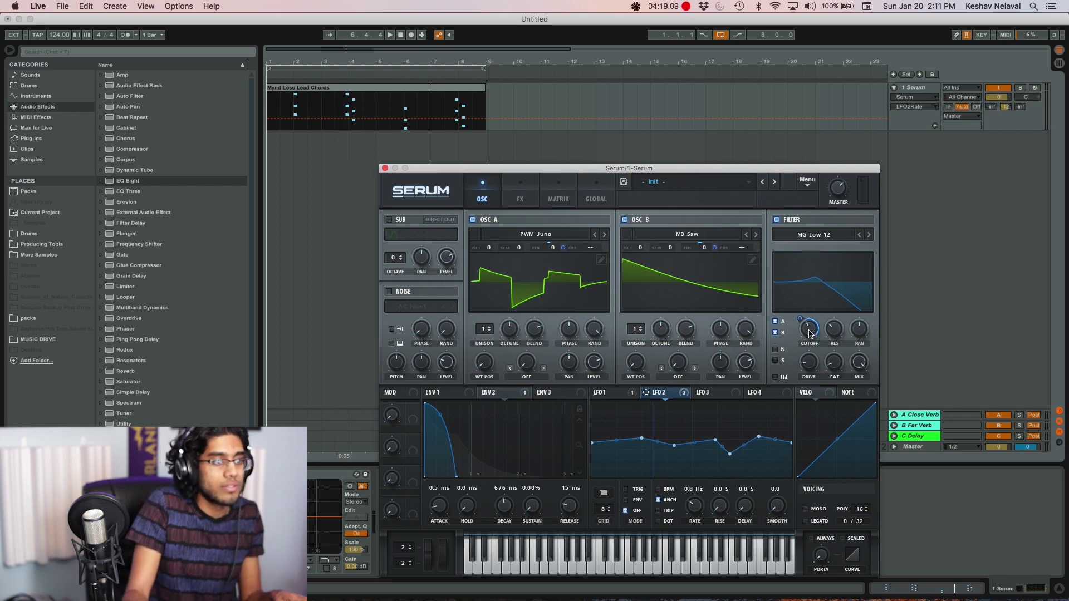
pyautogui.moveTo(797, 321); pyautogui.dragTo(798, 327)
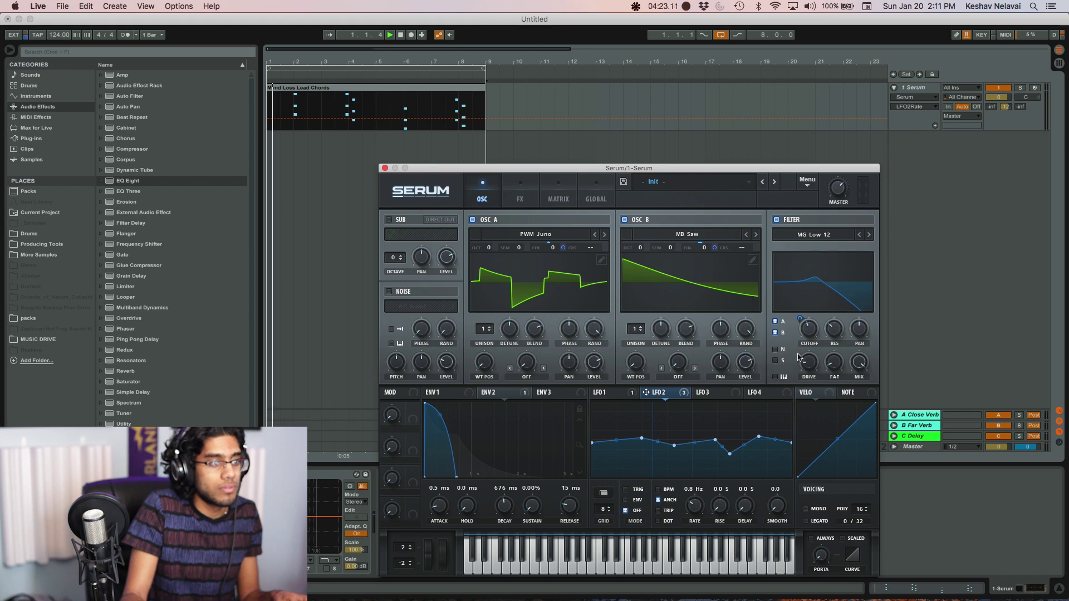
pyautogui.moveTo(800, 320); pyautogui.dragTo(800, 316)
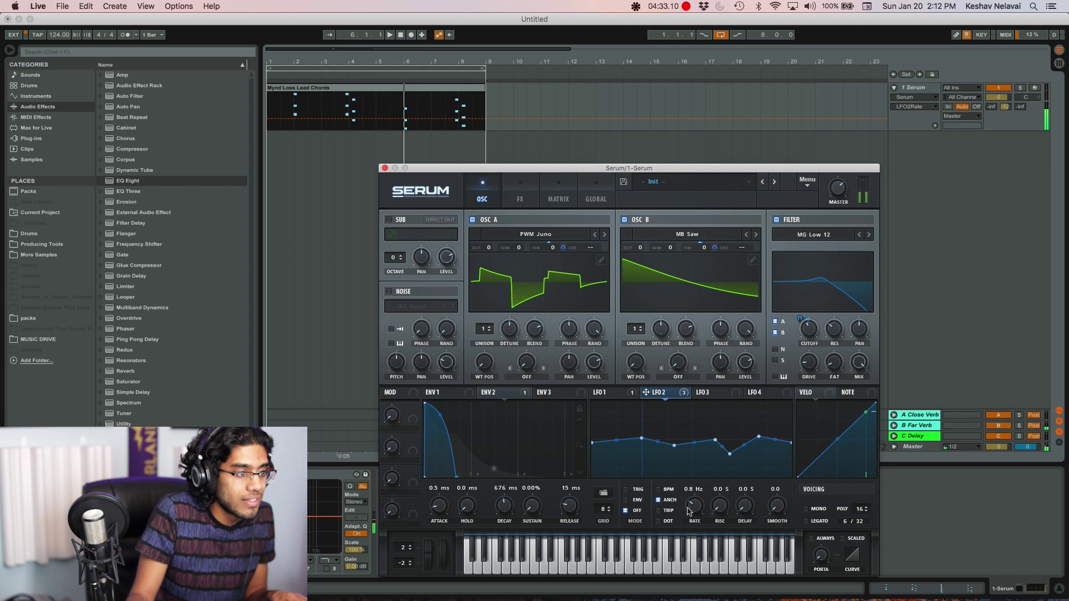
# Set LFO 2's rate to 0.9 Hz and the filter resonance to 32% while refining the cutoff modulation.
pyautogui.moveTo(802, 322)
pyautogui.mouseDown()
pyautogui.moveTo(804, 333)
pyautogui.moveTo(808, 325)
pyautogui.mouseUp()
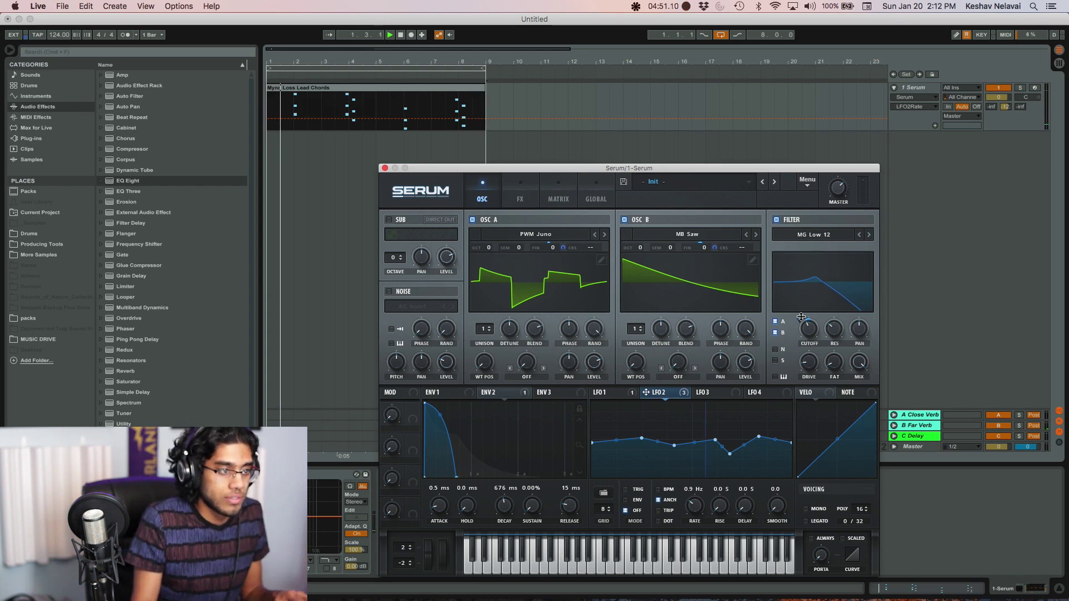
pyautogui.click(834, 328)
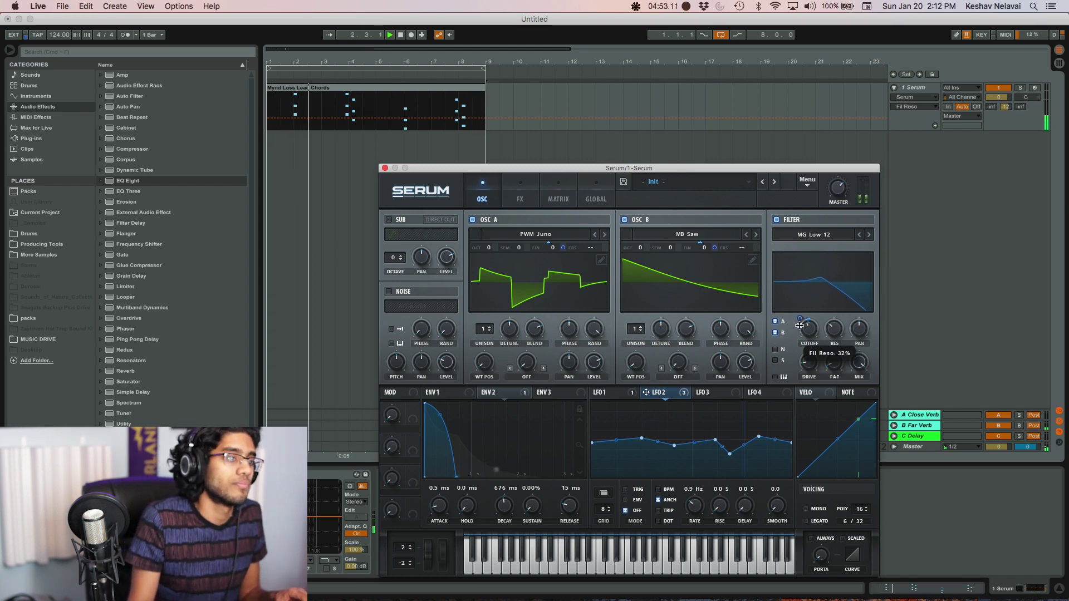
pyautogui.press('space')
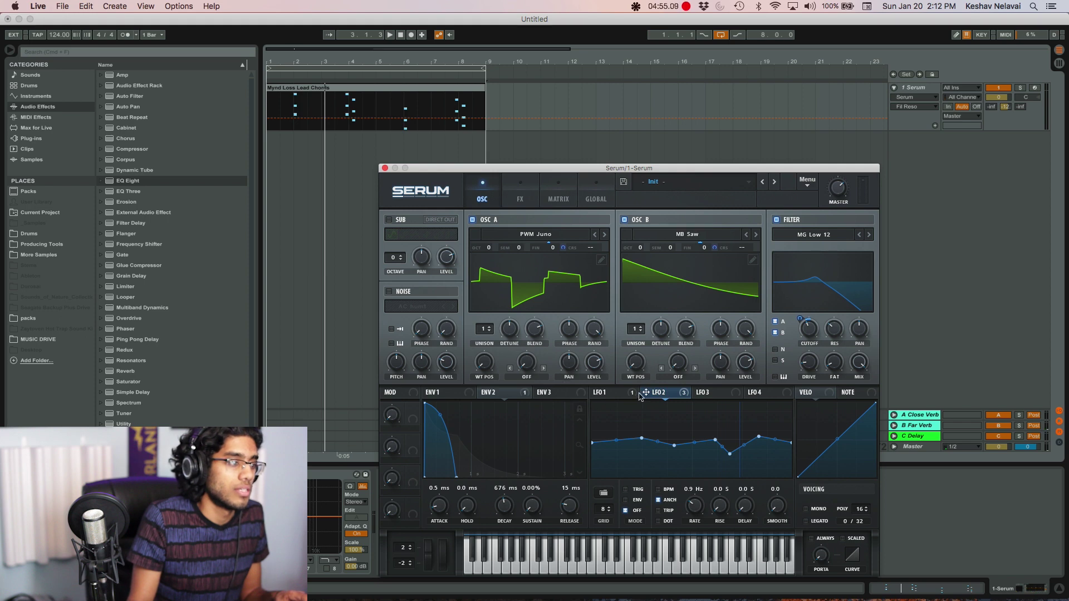
# Modulate the wavetable positions of oscillators A and B with LFO 2, adjust both positions and audition the chords.
pyautogui.moveTo(474, 350); pyautogui.dragTo(478, 375)
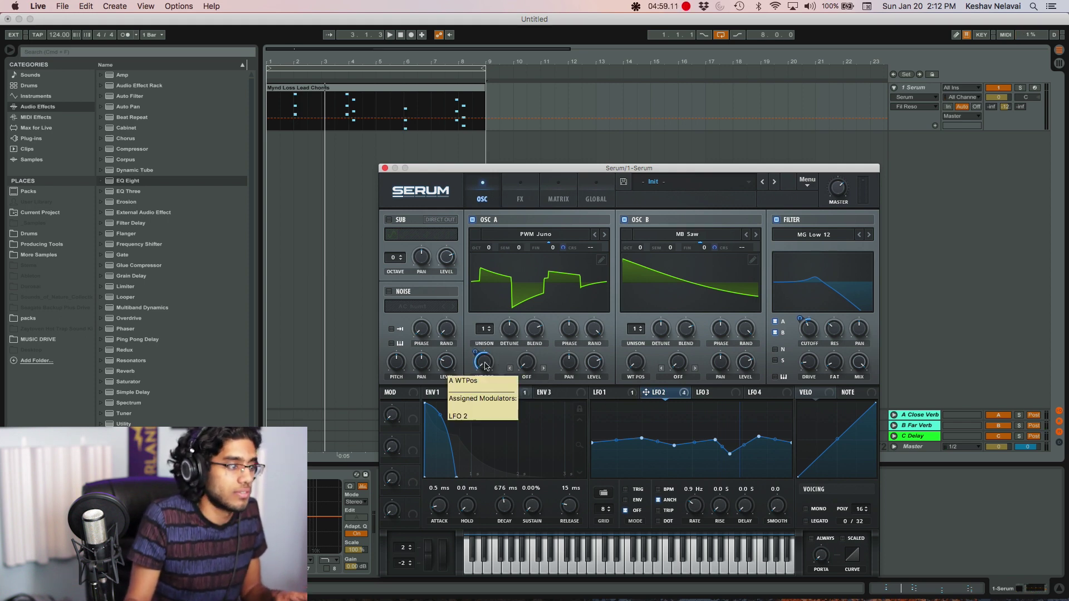
pyautogui.moveTo(485, 364); pyautogui.dragTo(489, 361)
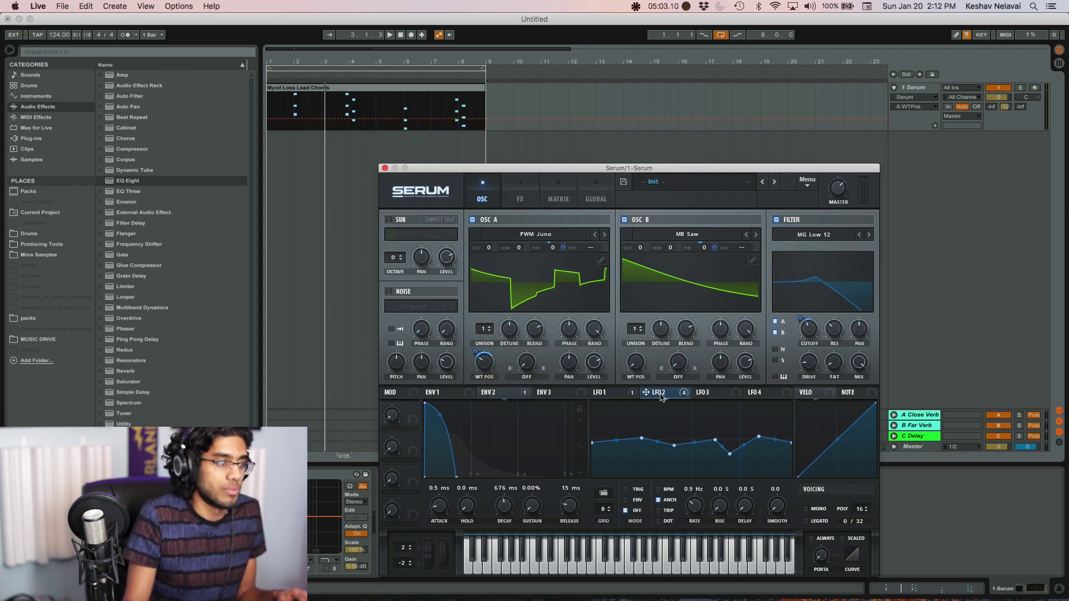
pyautogui.moveTo(634, 366); pyautogui.dragTo(635, 363)
pyautogui.moveTo(635, 363)
pyautogui.mouseDown()
pyautogui.moveTo(625, 341)
pyautogui.moveTo(632, 367)
pyautogui.mouseUp()
pyautogui.press('space')
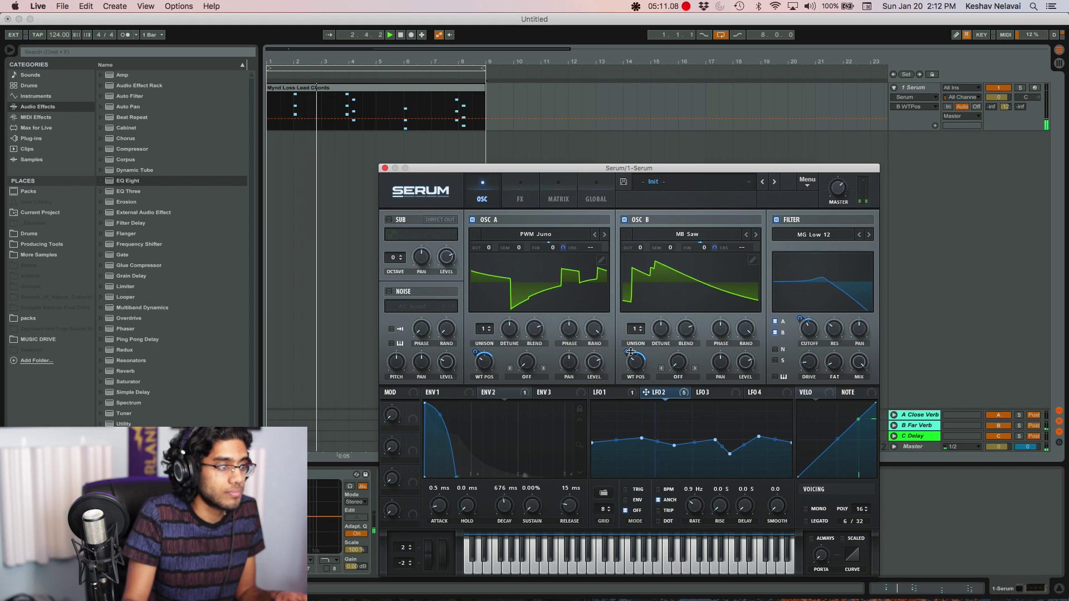
pyautogui.moveTo(629, 354)
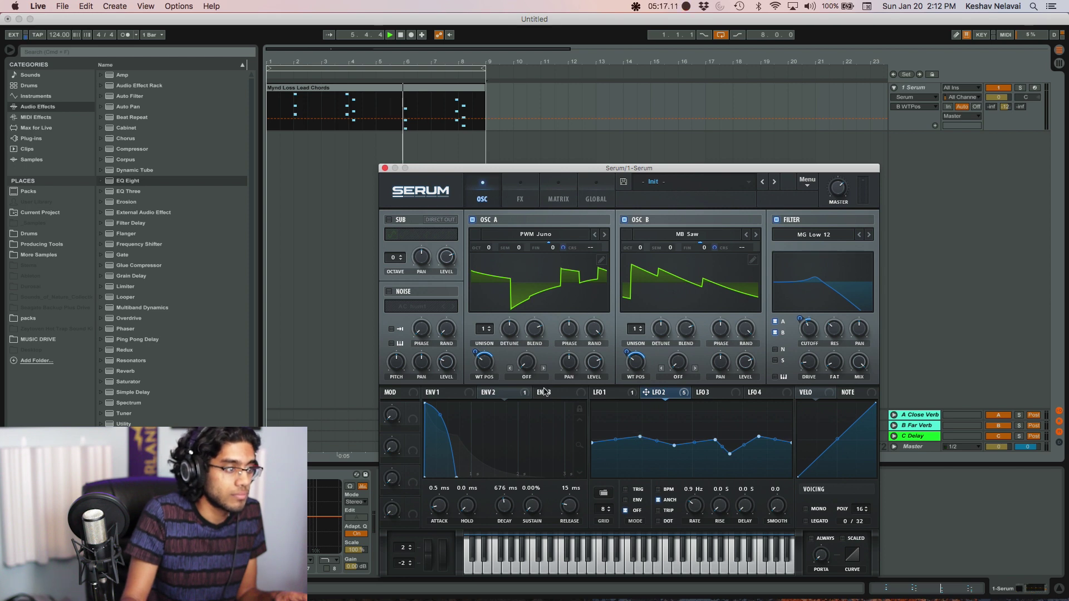
# Lengthen envelope 1's release to 2.57 s.
pyautogui.click(544, 392)
pyautogui.click(440, 392)
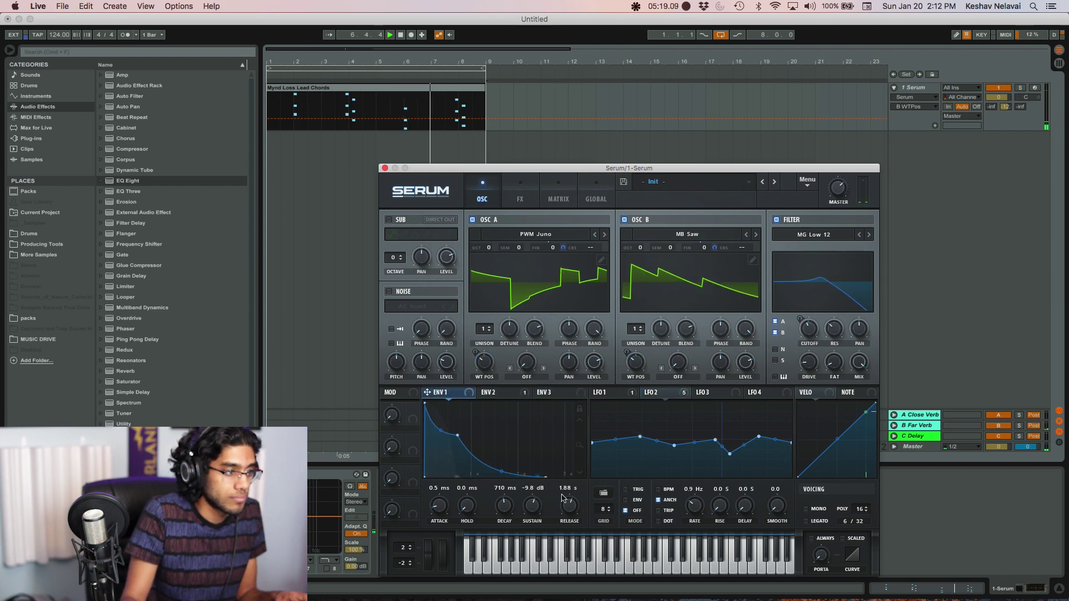
pyautogui.moveTo(562, 497); pyautogui.dragTo(569, 497)
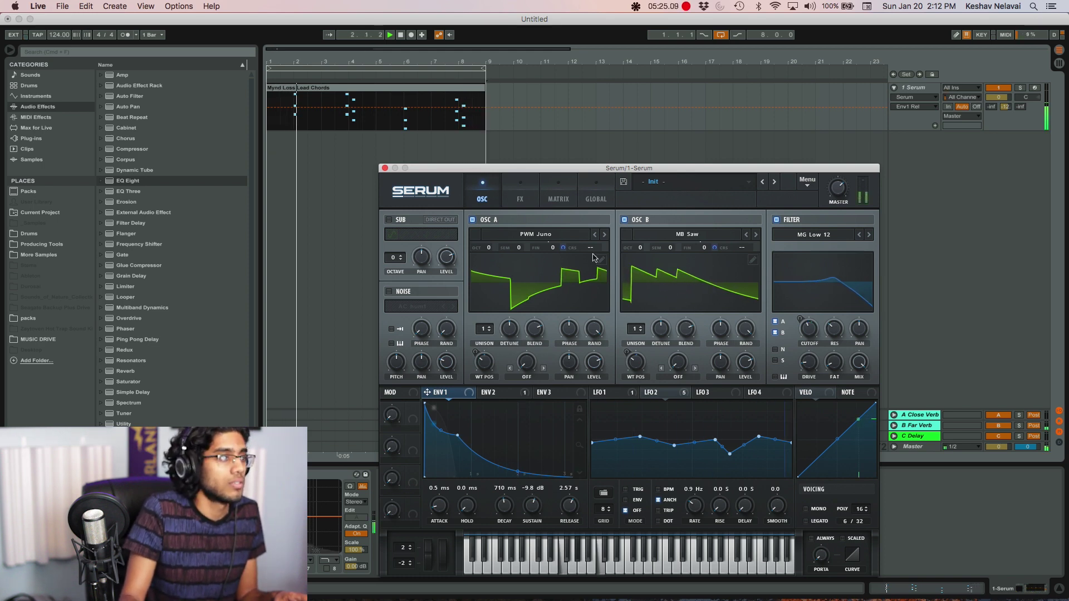
# Stop playback and enable Serum's Chorus effect.
pyautogui.click(520, 192)
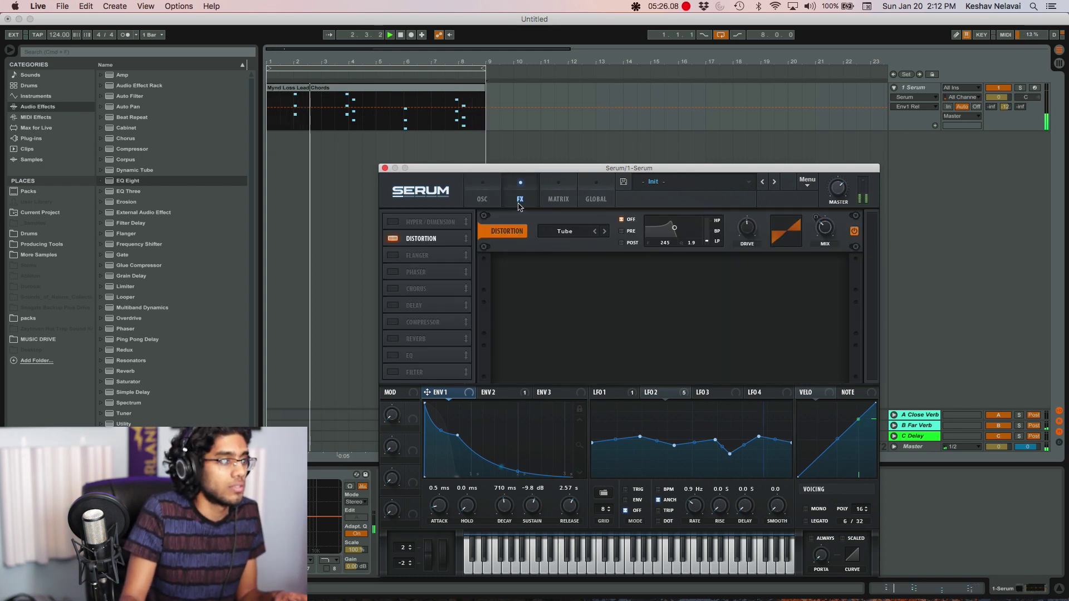
pyautogui.click(393, 289)
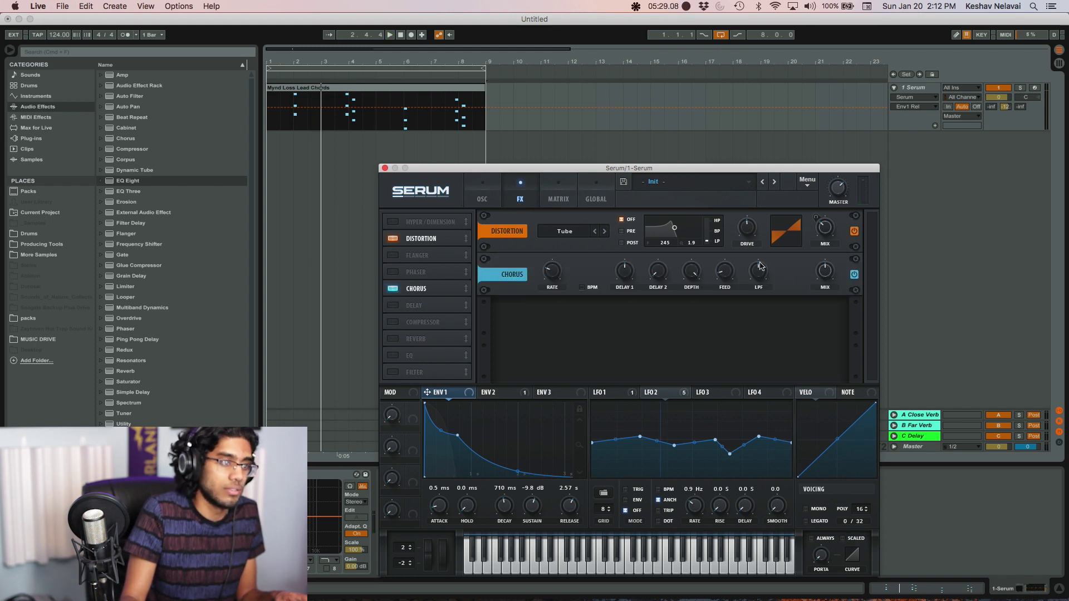
# Reduce the Chorus mix and fine-tune the filter cutoff while the chords play.
pyautogui.moveTo(824, 273); pyautogui.dragTo(826, 329)
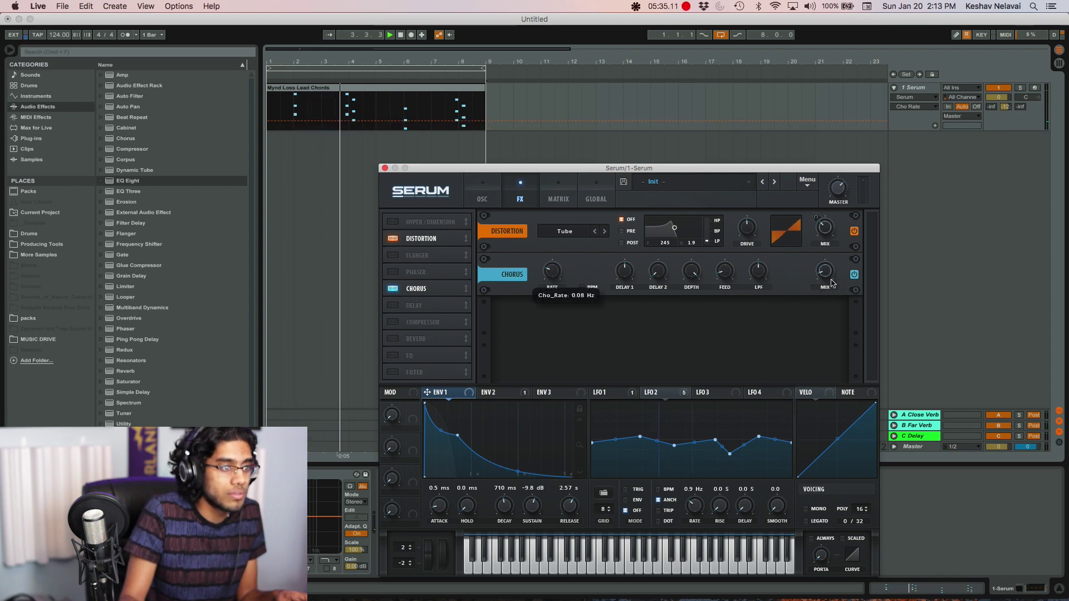
pyautogui.moveTo(826, 279); pyautogui.dragTo(827, 276)
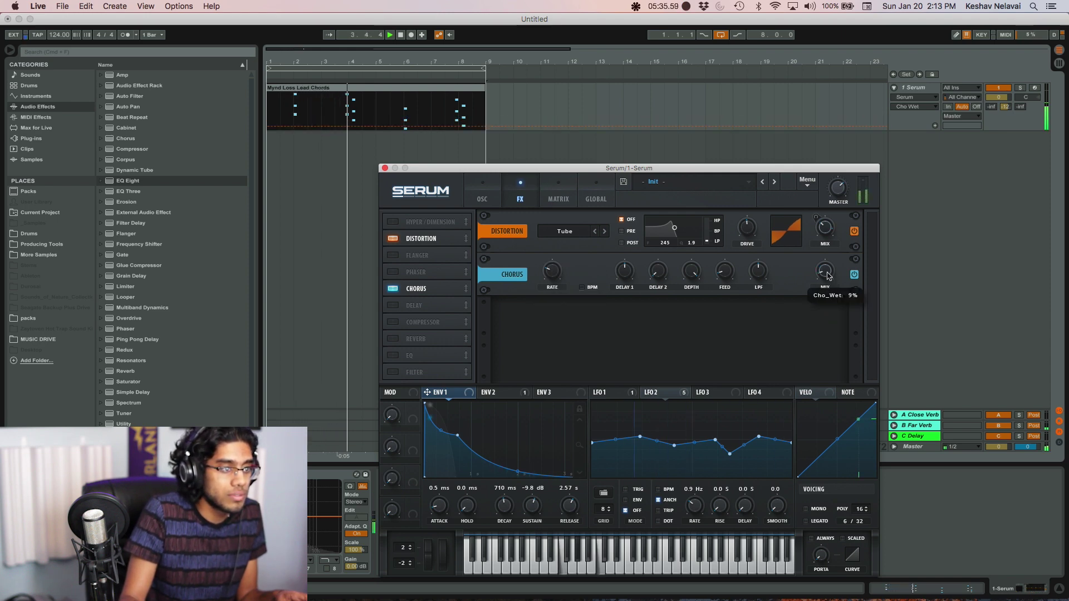
pyautogui.click(482, 192)
pyautogui.moveTo(810, 332); pyautogui.dragTo(810, 336)
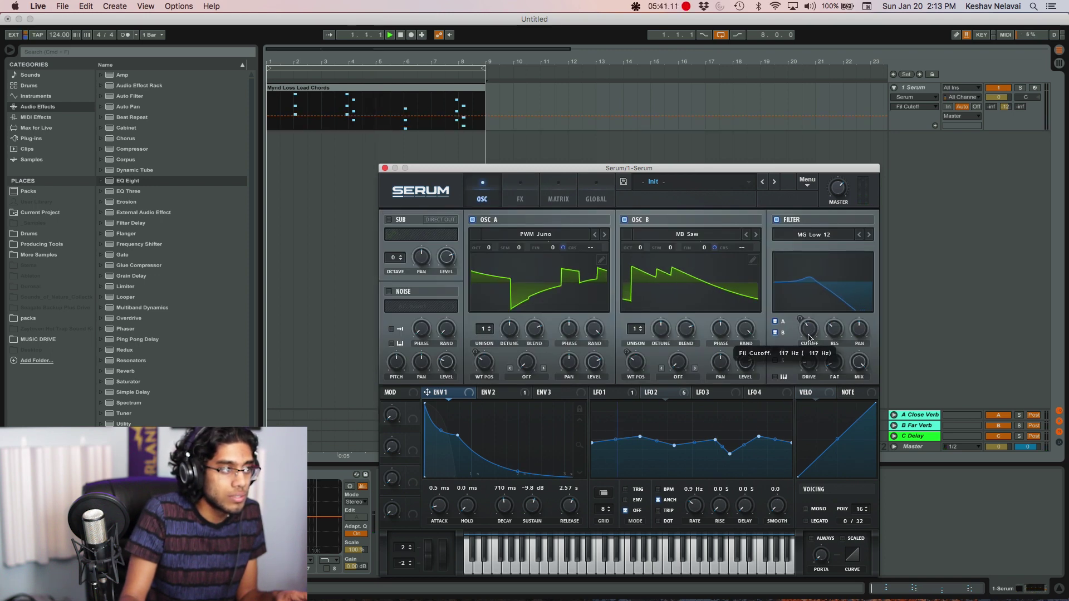
pyautogui.moveTo(285, 62); pyautogui.dragTo(285, 83)
pyautogui.moveTo(810, 332); pyautogui.dragTo(810, 337)
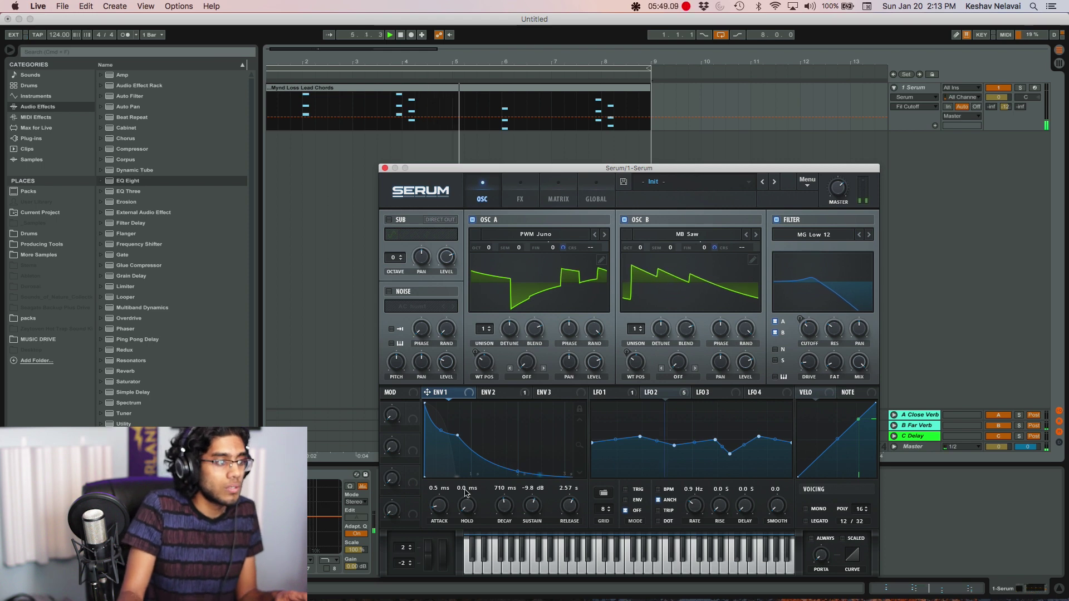
# Set envelope 1's attack to 8.2 ms, decay to 731 ms and sustain to -8.2 dB.
pyautogui.moveTo(440, 510); pyautogui.dragTo(441, 508)
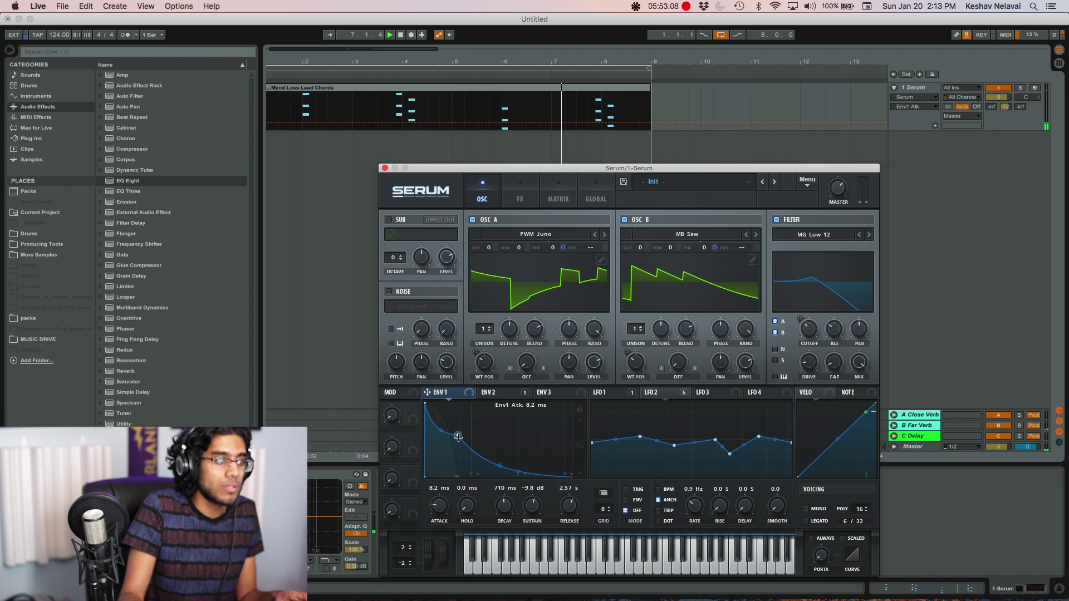
pyautogui.moveTo(458, 435); pyautogui.dragTo(460, 431)
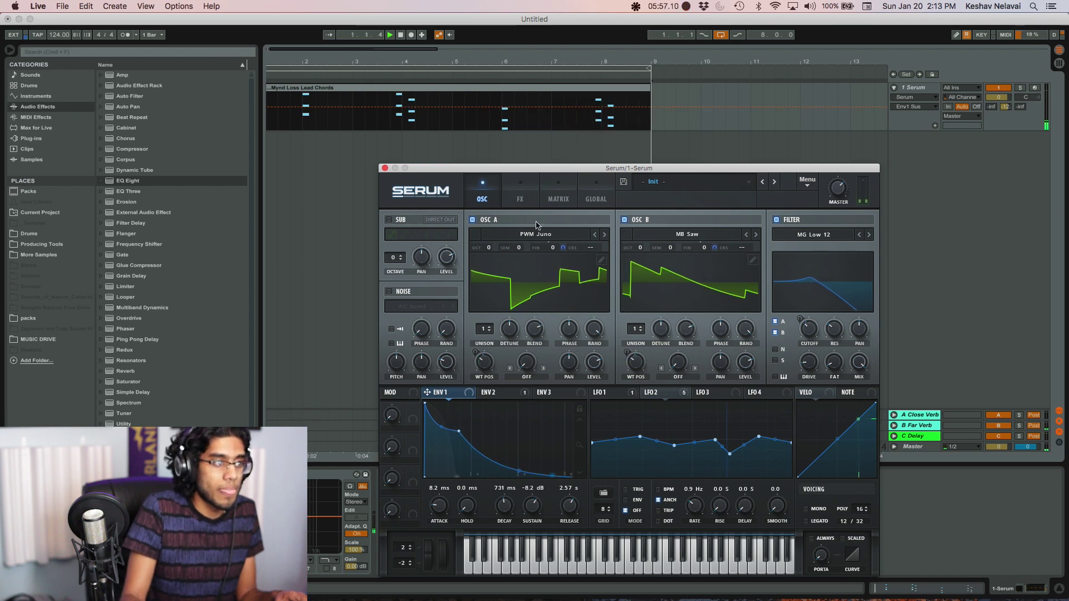
pyautogui.click(519, 203)
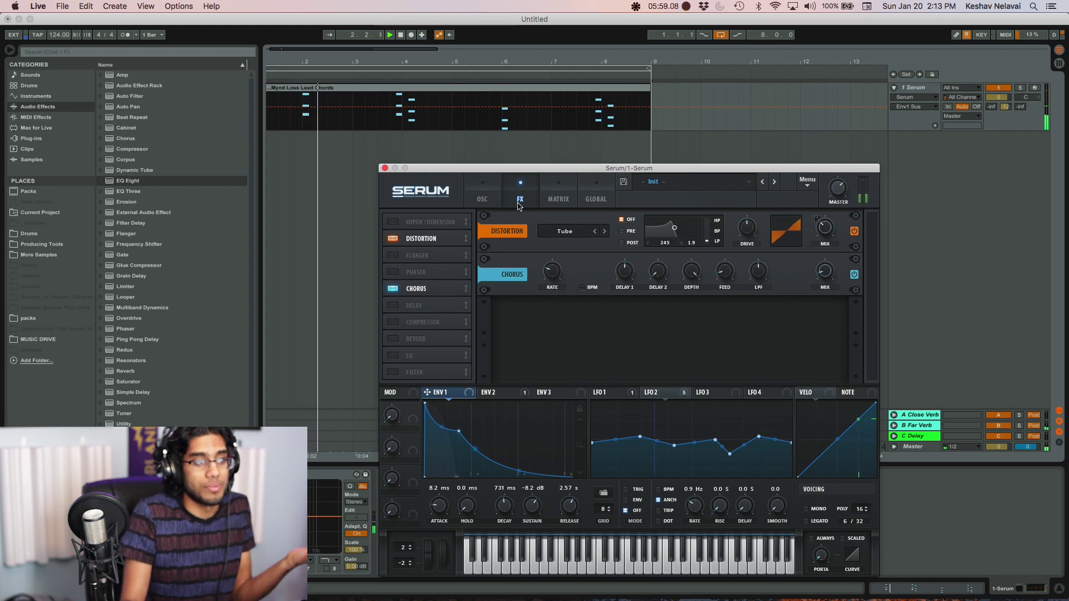
pyautogui.click(496, 198)
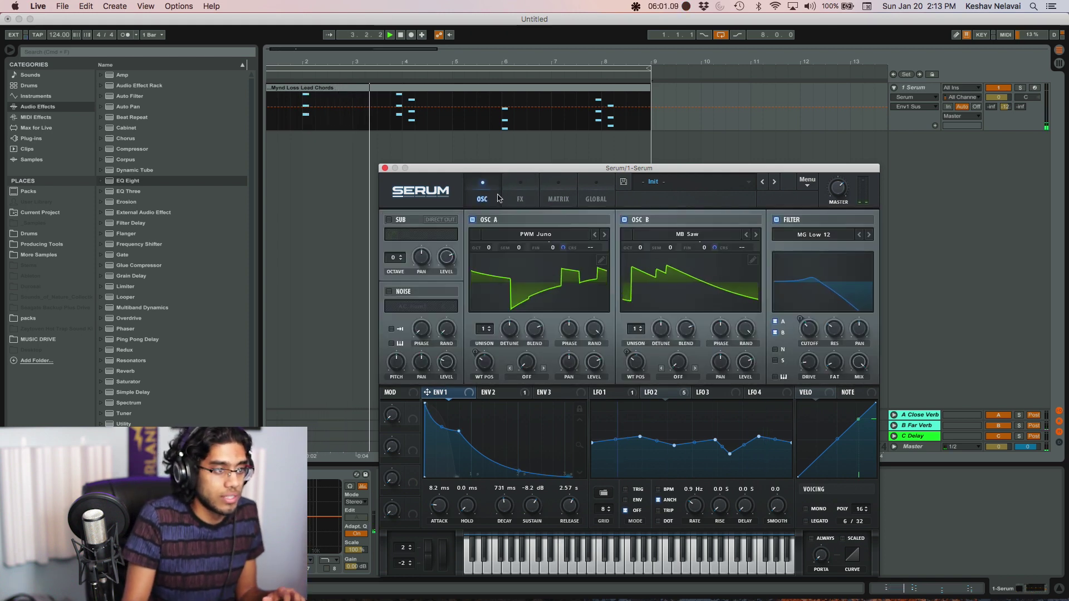
pyautogui.click(507, 200)
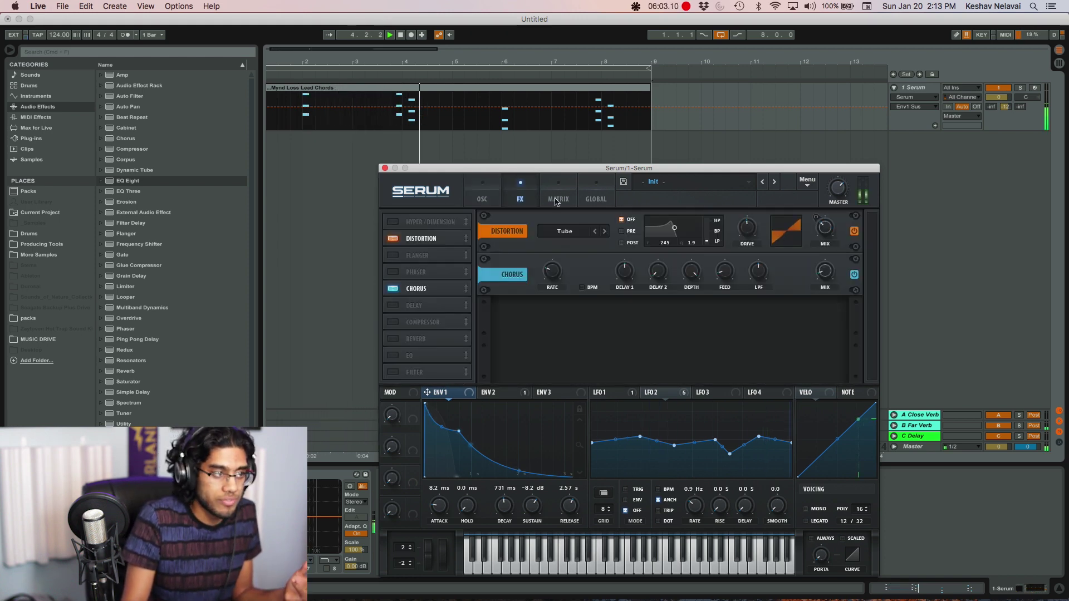
pyautogui.click(499, 199)
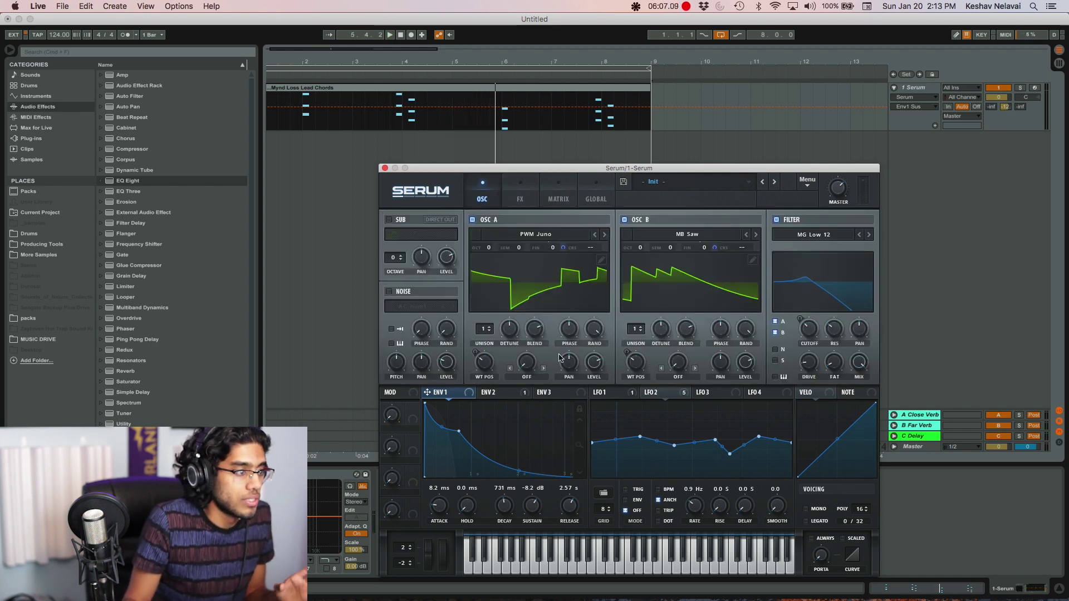
# Set oscillator A's warp mode to Quantize.
pyautogui.click(538, 377)
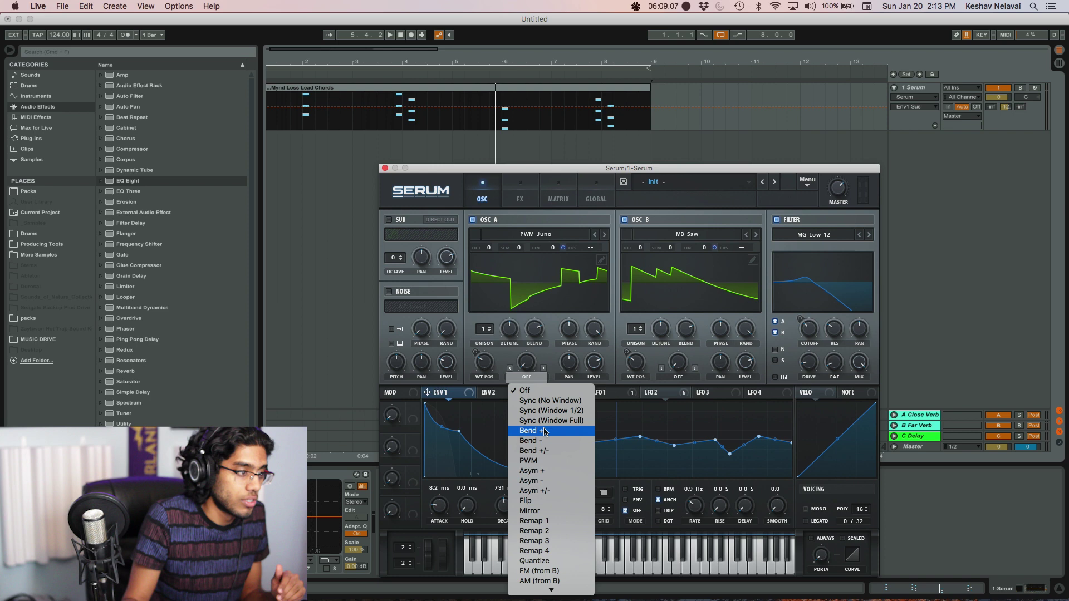
pyautogui.click(544, 523)
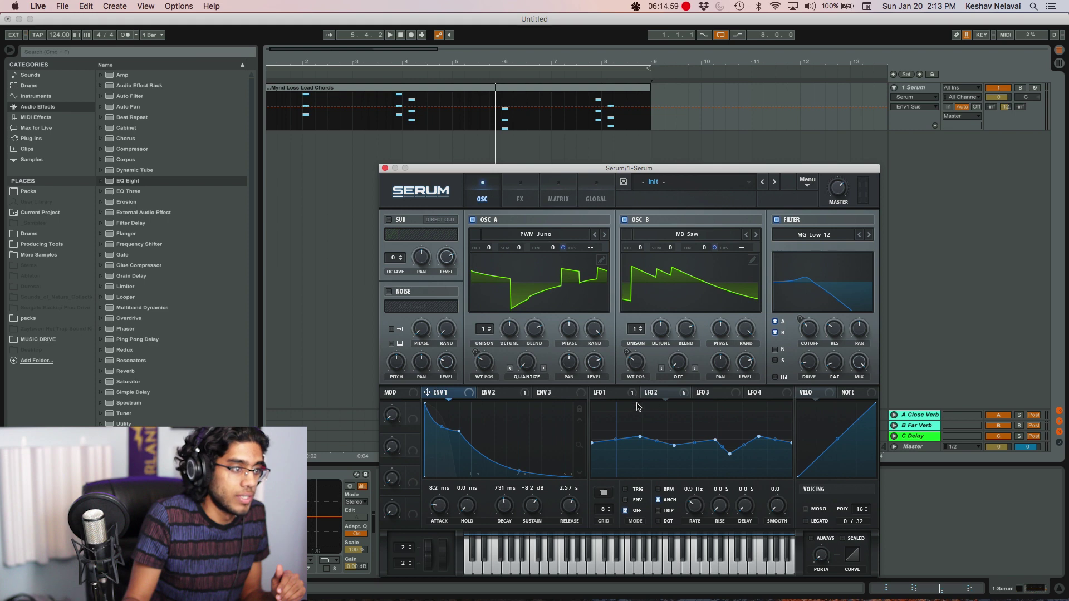
# Shape LFO 3 into a shallow irregular curve, turn off its tempo sync and set its rate to 0.7 Hz.
pyautogui.click(703, 397)
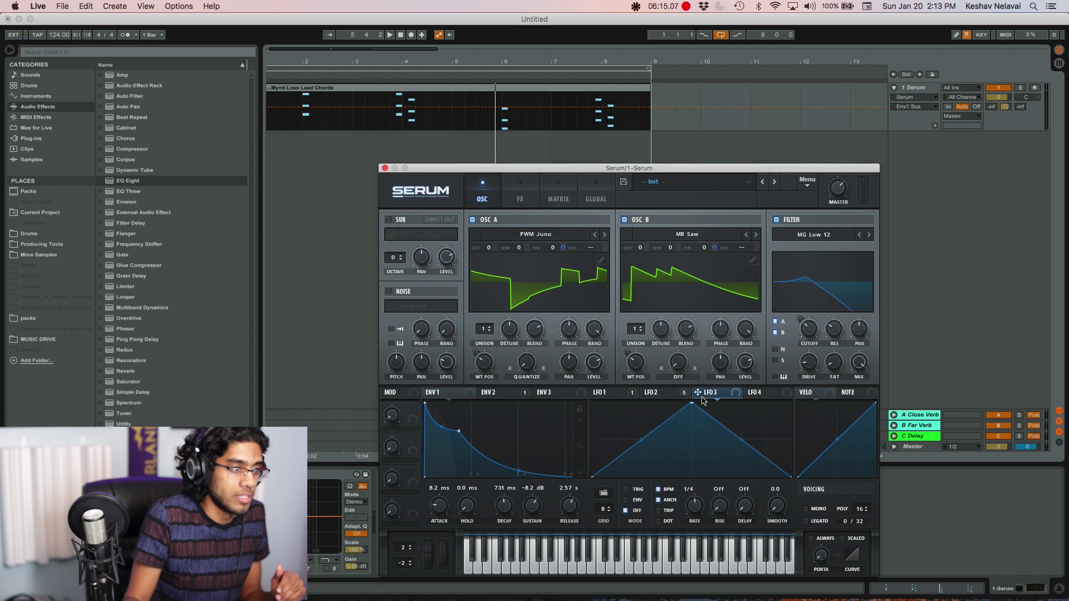
pyautogui.moveTo(593, 477); pyautogui.dragTo(596, 437)
pyautogui.moveTo(692, 405); pyautogui.dragTo(754, 438)
pyautogui.doubleClick(696, 446)
pyautogui.doubleClick(715, 435)
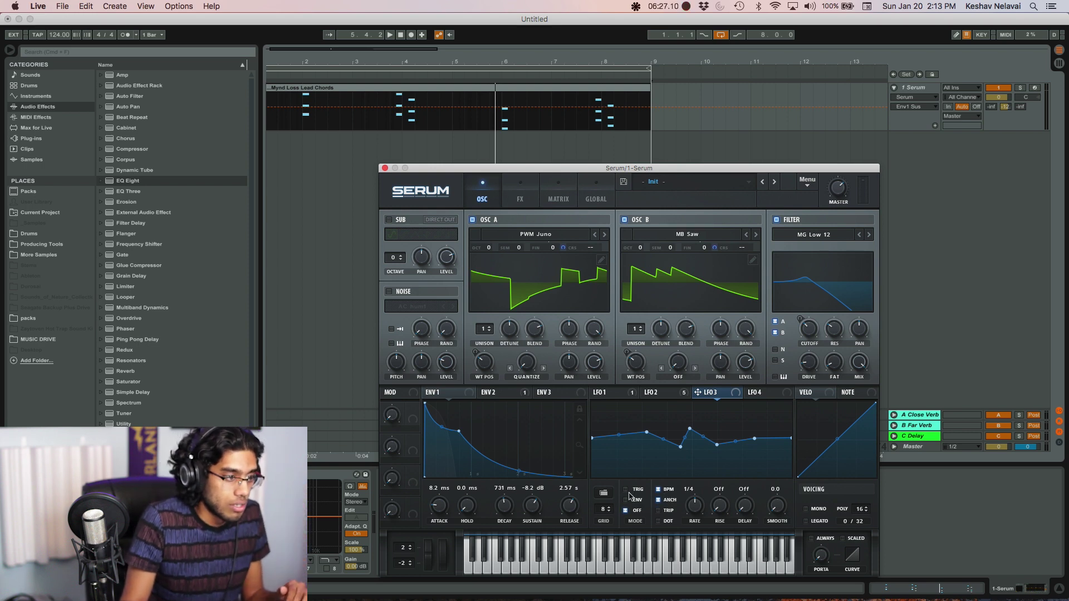
pyautogui.click(658, 489)
pyautogui.moveTo(693, 505); pyautogui.dragTo(695, 534)
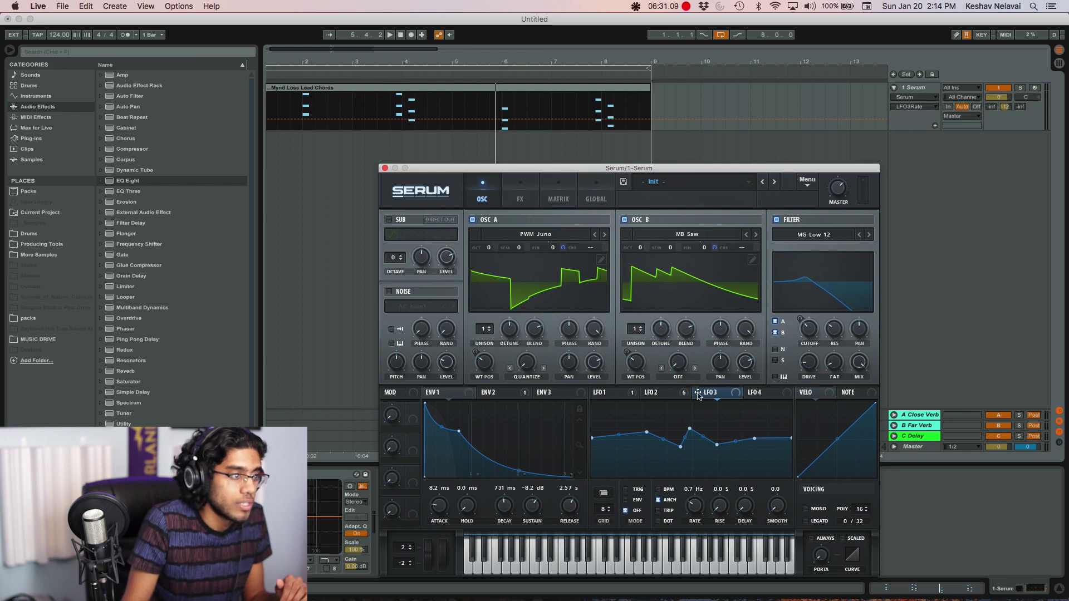
# Modulate oscillator A's warp with LFO 3 and raise the warp amount while auditioning the chords.
pyautogui.moveTo(698, 393); pyautogui.dragTo(522, 364)
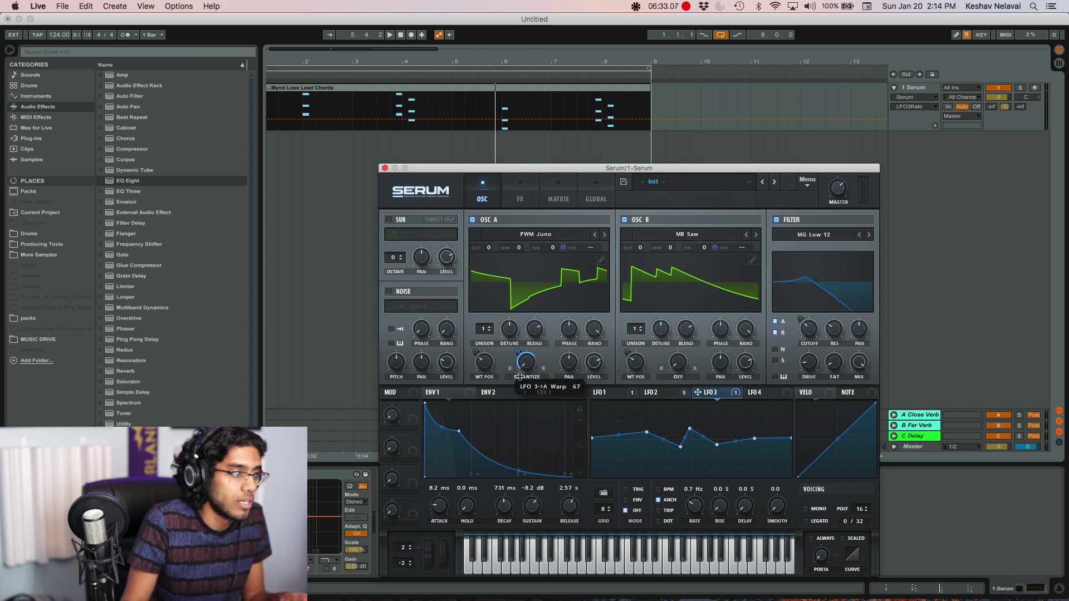
pyautogui.press('space')
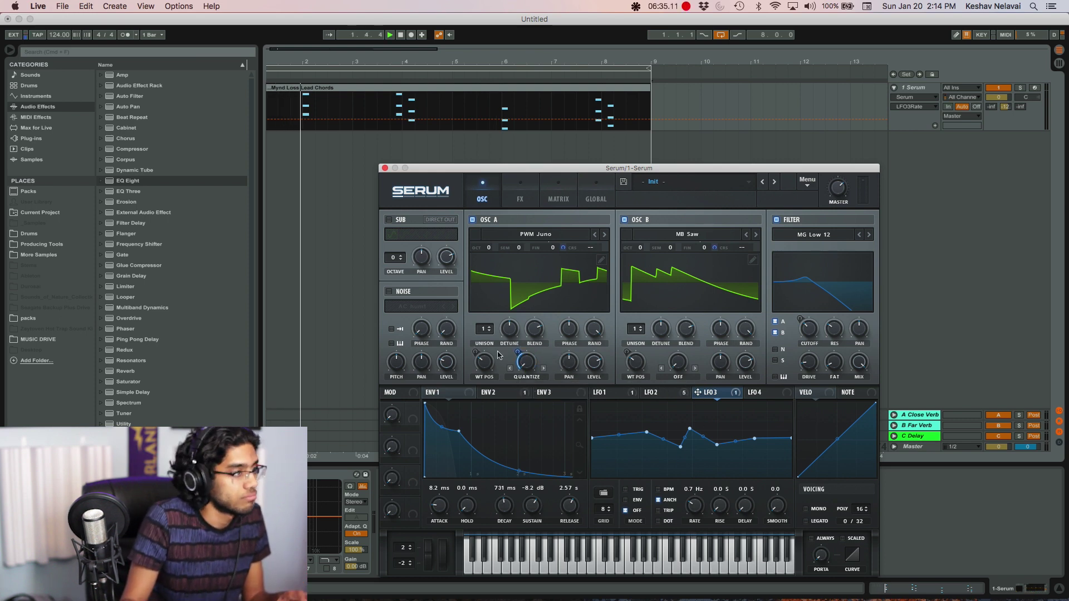
pyautogui.moveTo(531, 366); pyautogui.dragTo(530, 350)
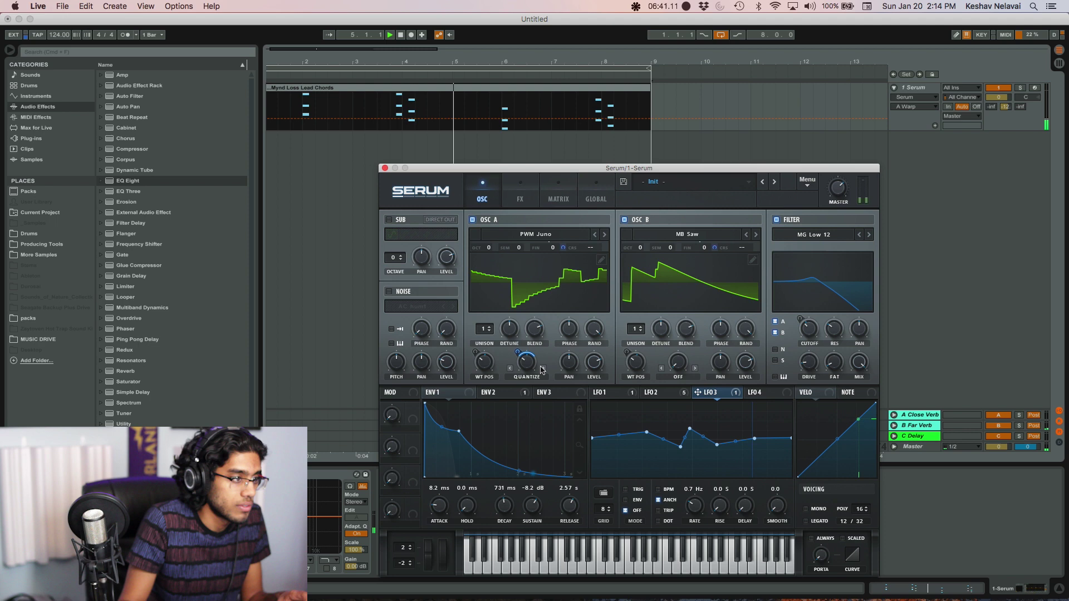
# Stop playback and change oscillator A's warp mode to Bend -.
pyautogui.click(542, 368)
pyautogui.click(542, 368)
pyautogui.click(542, 368)
pyautogui.click(542, 368)
pyautogui.click(542, 368)
pyautogui.press('space')
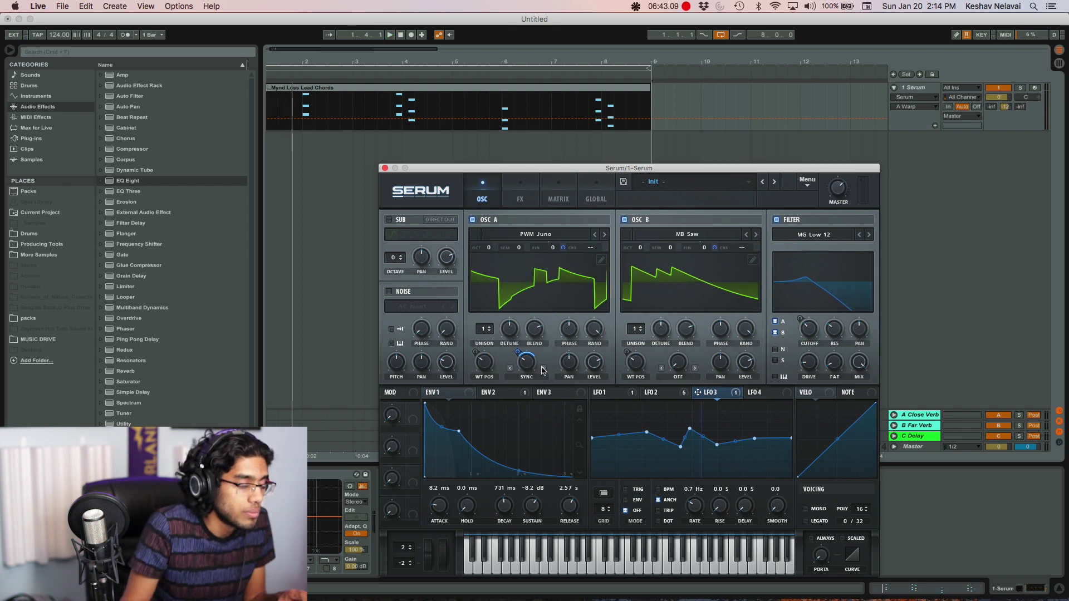
pyautogui.click(542, 368)
pyautogui.click(542, 368)
pyautogui.click(542, 368)
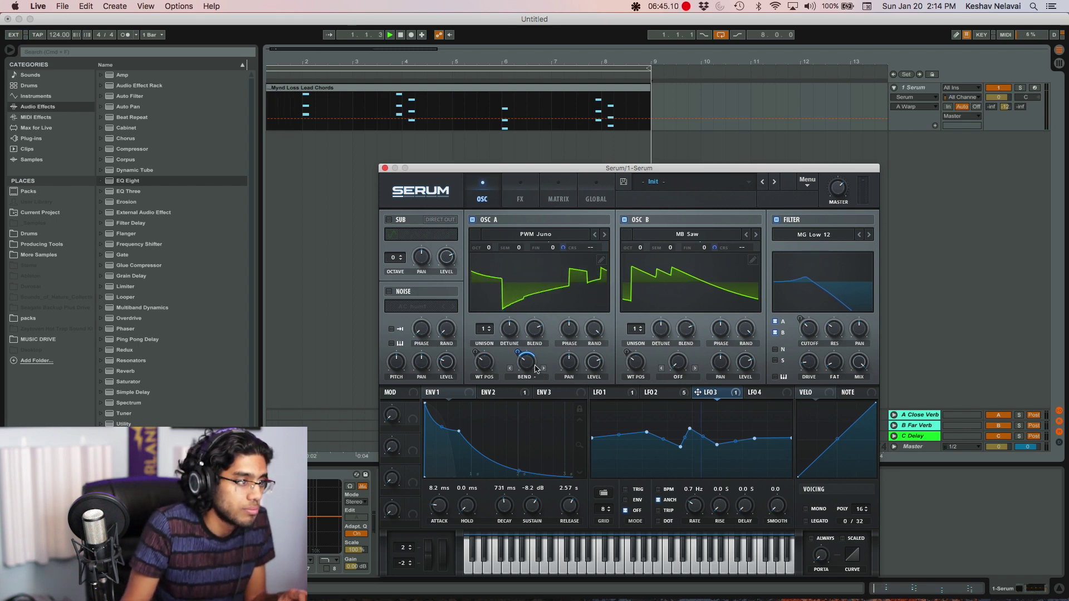
# Play the chords from bar 2 and lower oscillator A's warp amount.
pyautogui.click(303, 124)
pyautogui.press('space')
pyautogui.moveTo(525, 362); pyautogui.dragTo(530, 394)
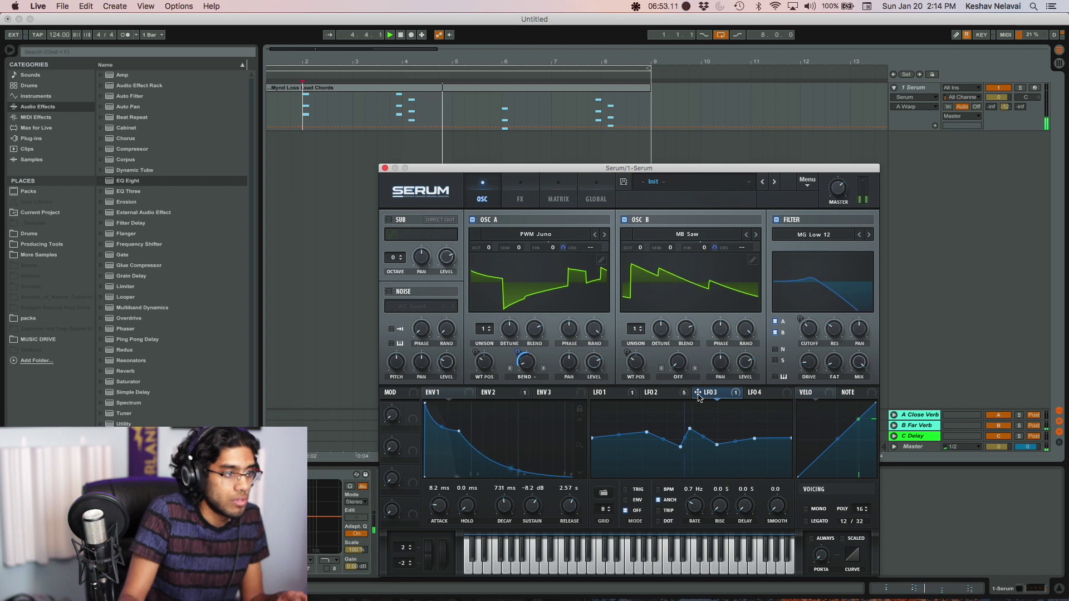
# Modulate oscillator B's warp with LFO 3 in Bend - mode, set the warp to about -69% and stop playback.
pyautogui.moveTo(697, 392); pyautogui.dragTo(679, 363)
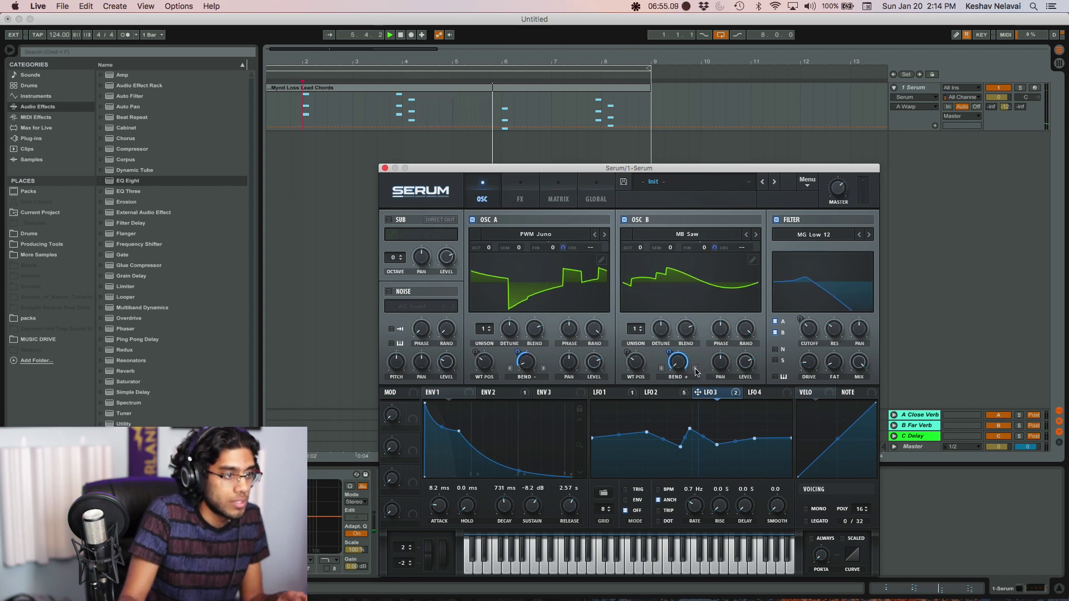
pyautogui.click(694, 369)
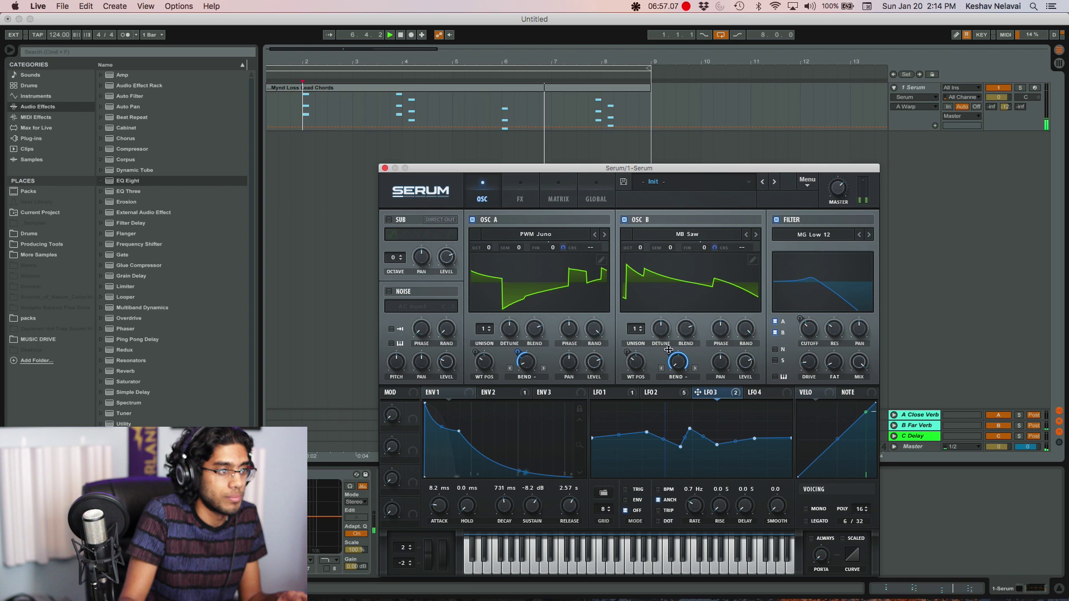
pyautogui.moveTo(673, 355)
pyautogui.mouseDown()
pyautogui.moveTo(673, 385)
pyautogui.moveTo(679, 338)
pyautogui.mouseUp()
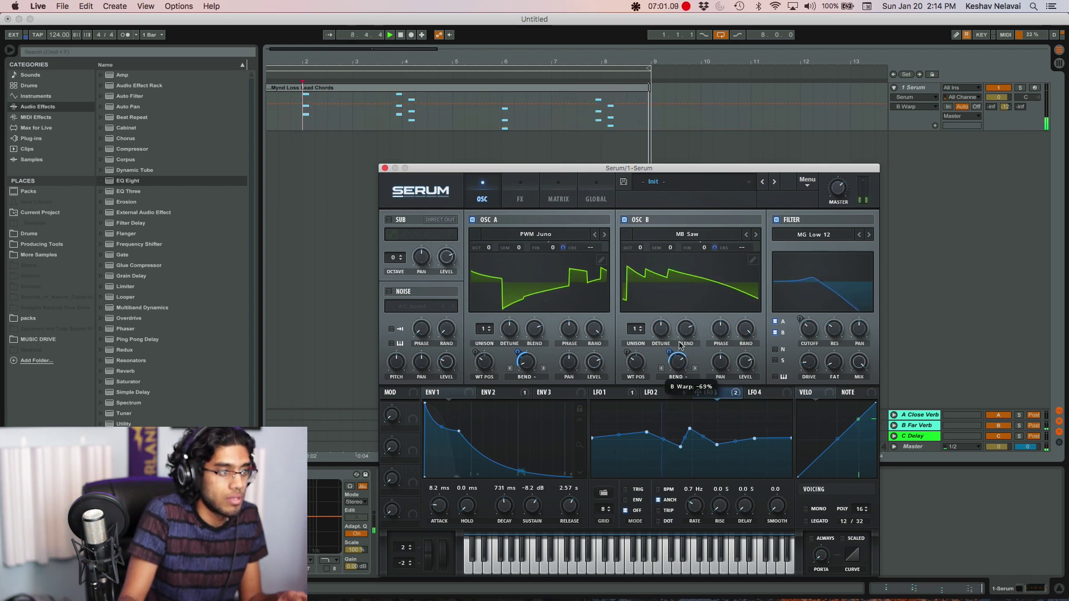
pyautogui.press('space')
# Raise the filter's fat amount slightly and lower the cutoff a little while the chords play.
pyautogui.click(626, 389)
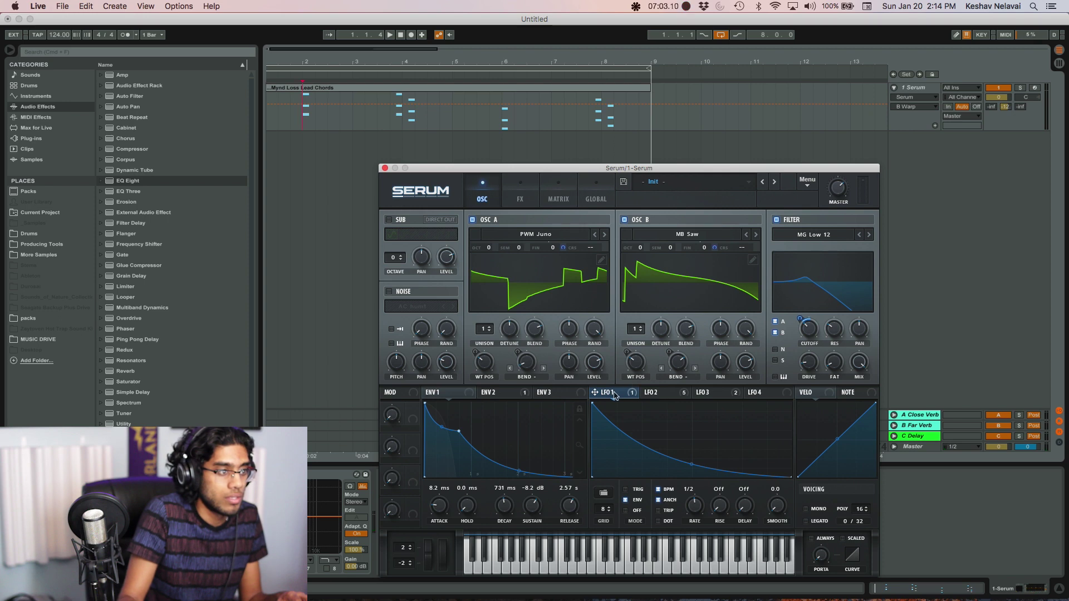
pyautogui.moveTo(834, 362); pyautogui.dragTo(834, 357)
pyautogui.press('space')
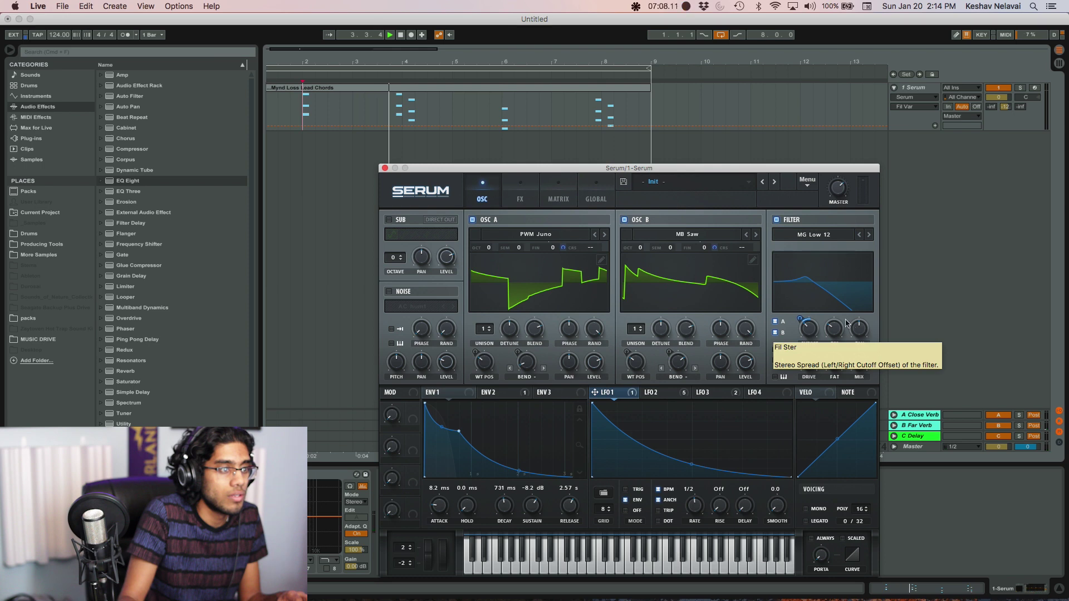
pyautogui.moveTo(808, 328); pyautogui.dragTo(808, 336)
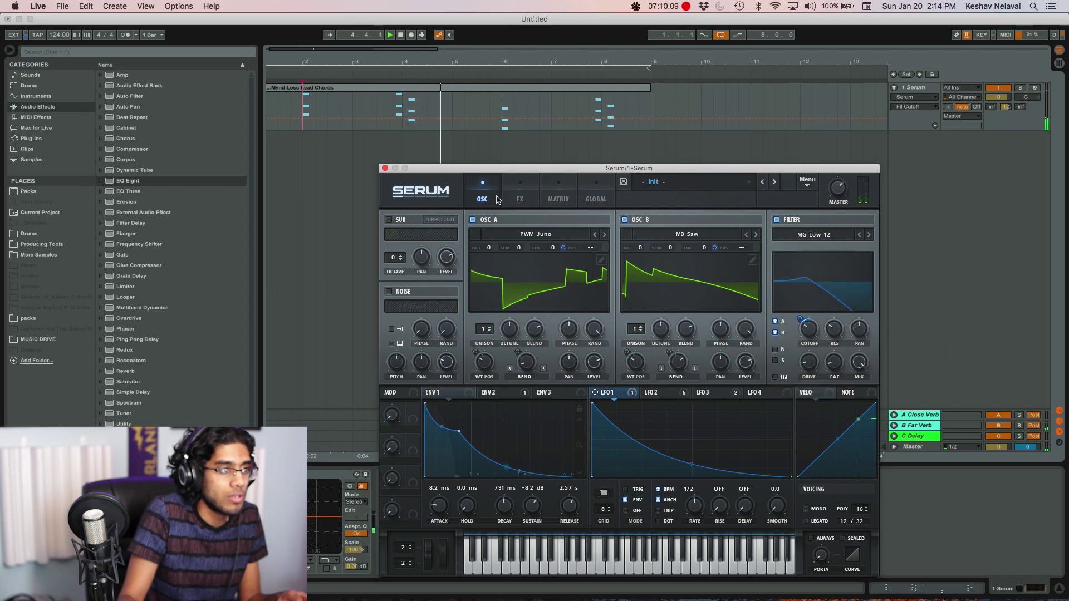
# Review the patch's effects chain, modulation matrix assignments and oscillator settings.
pyautogui.click(520, 196)
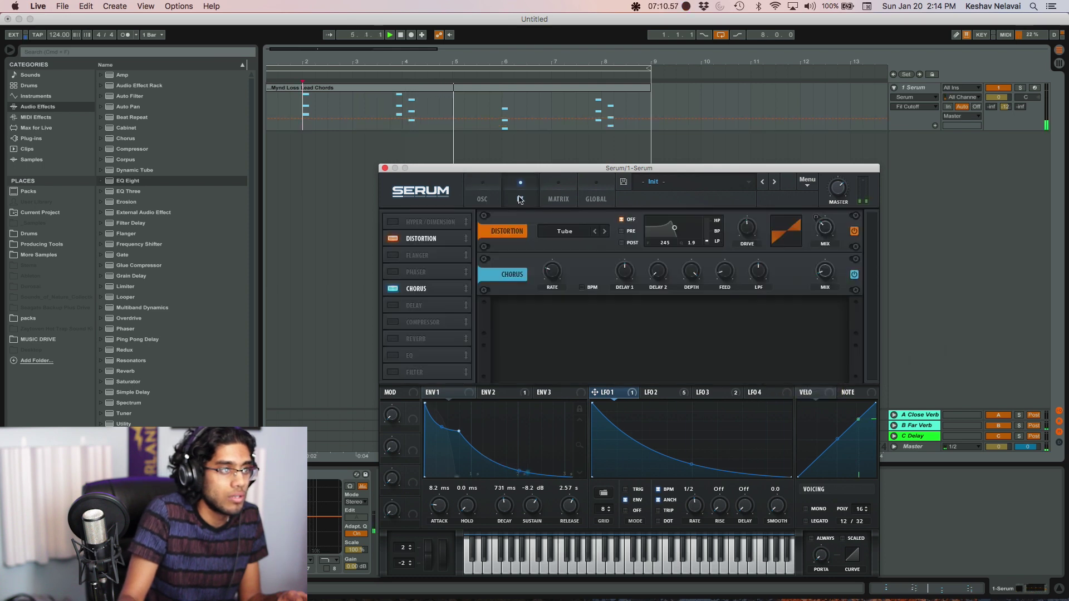
pyautogui.click(559, 194)
pyautogui.scroll(-5, 578, 290)
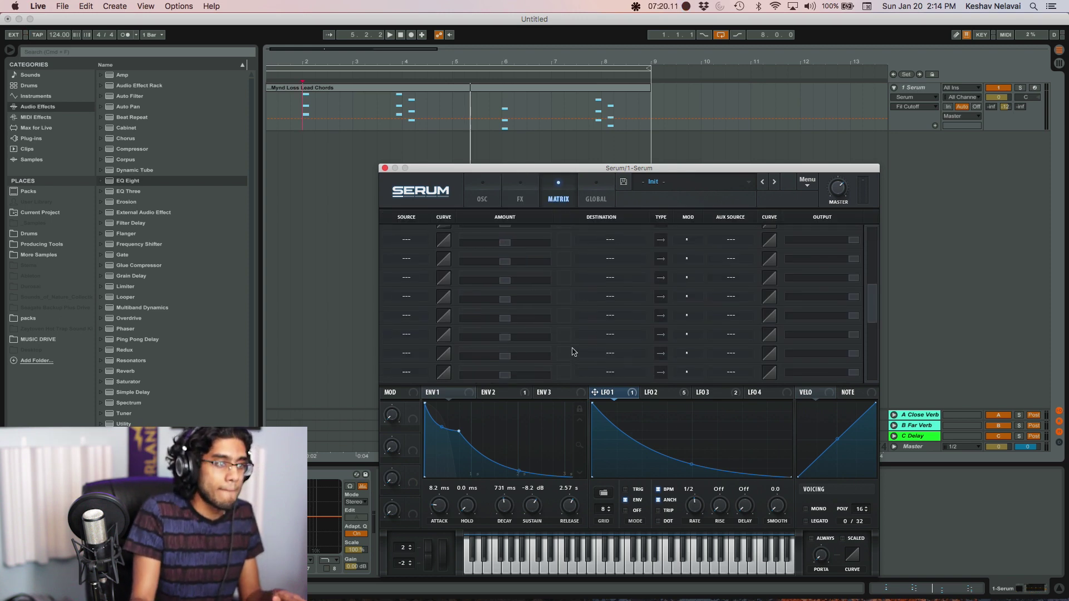
pyautogui.scroll(5, 576, 340)
pyautogui.scroll(-2, 573, 337)
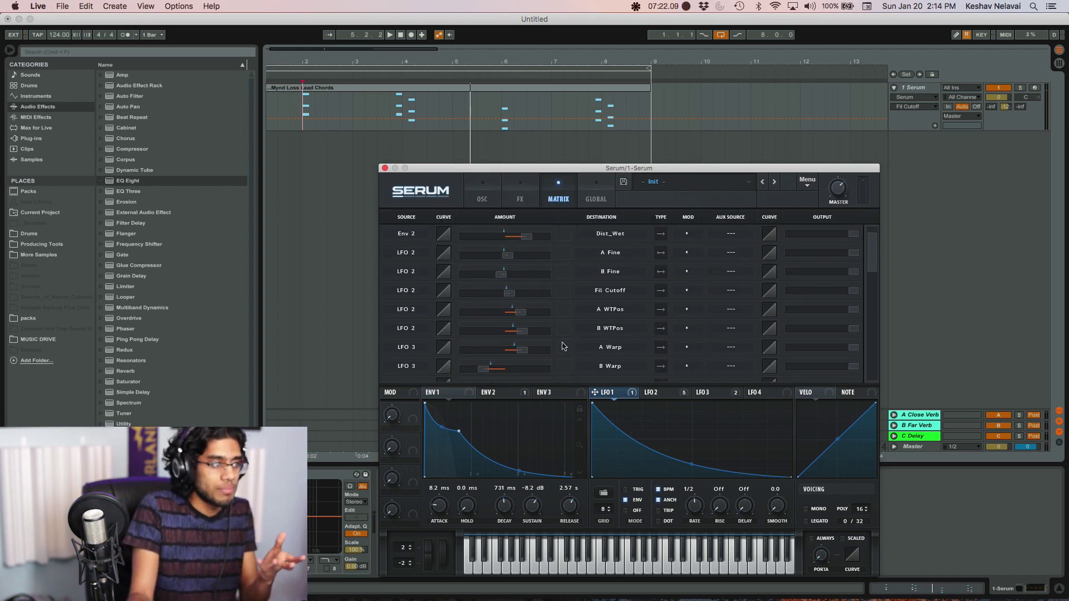
pyautogui.scroll(-2, 626, 324)
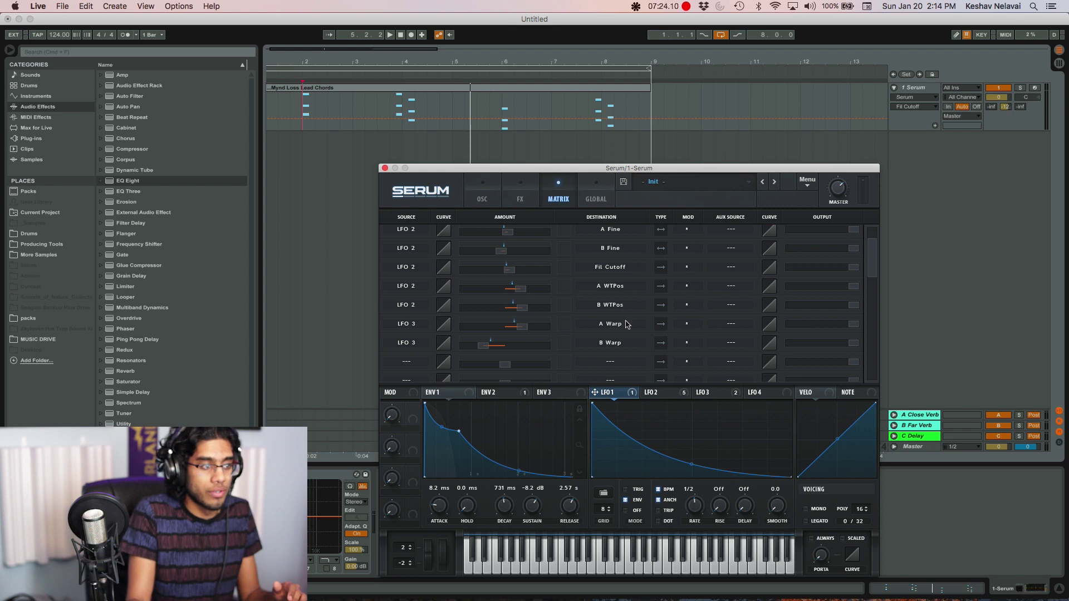
pyautogui.scroll(-4, 620, 313)
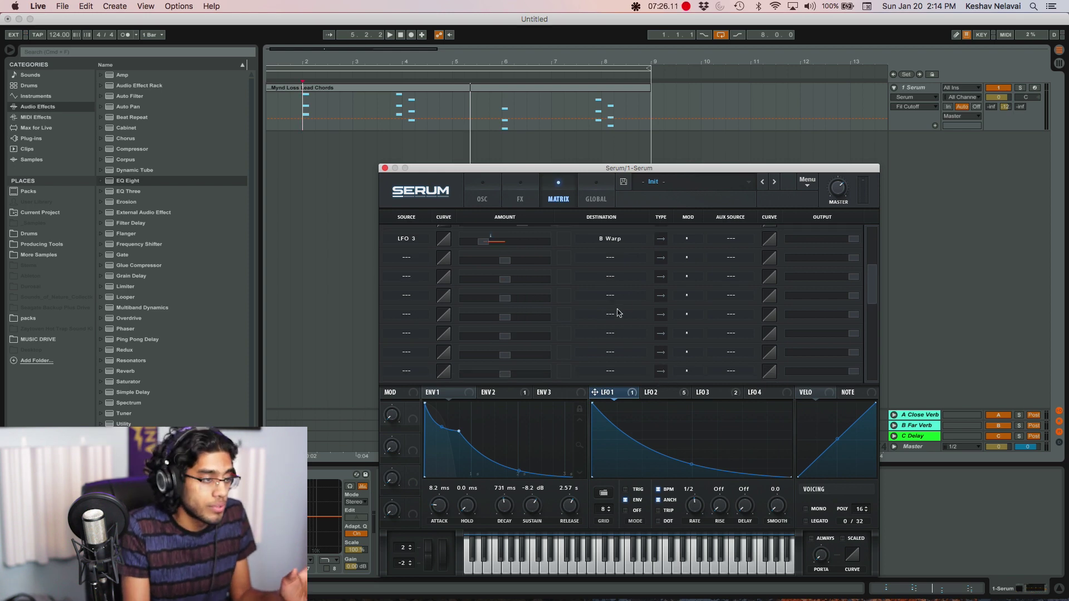
pyautogui.scroll(5, 584, 326)
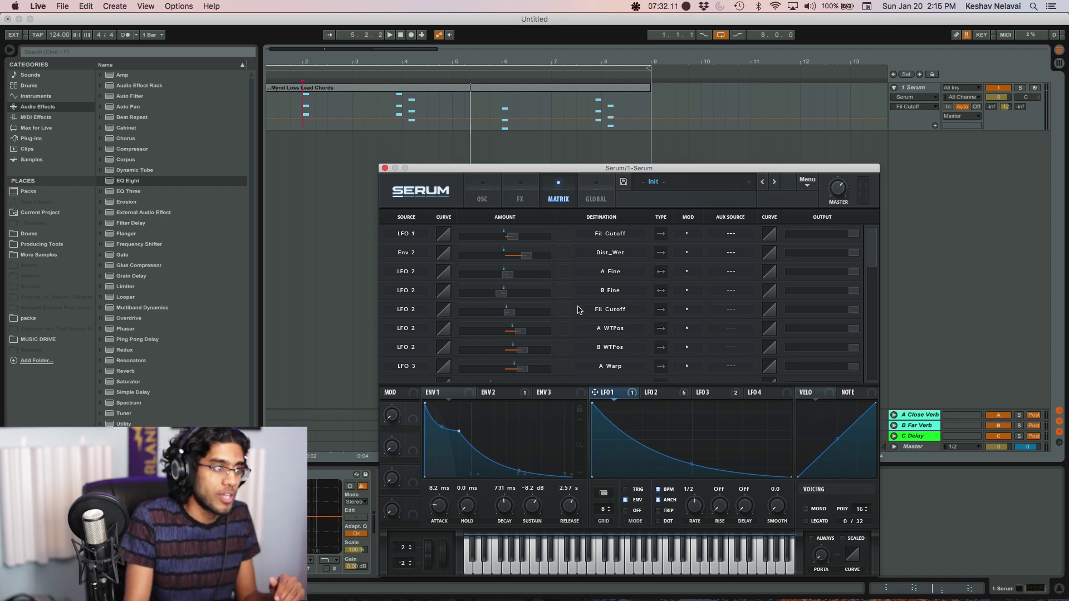
pyautogui.click(483, 200)
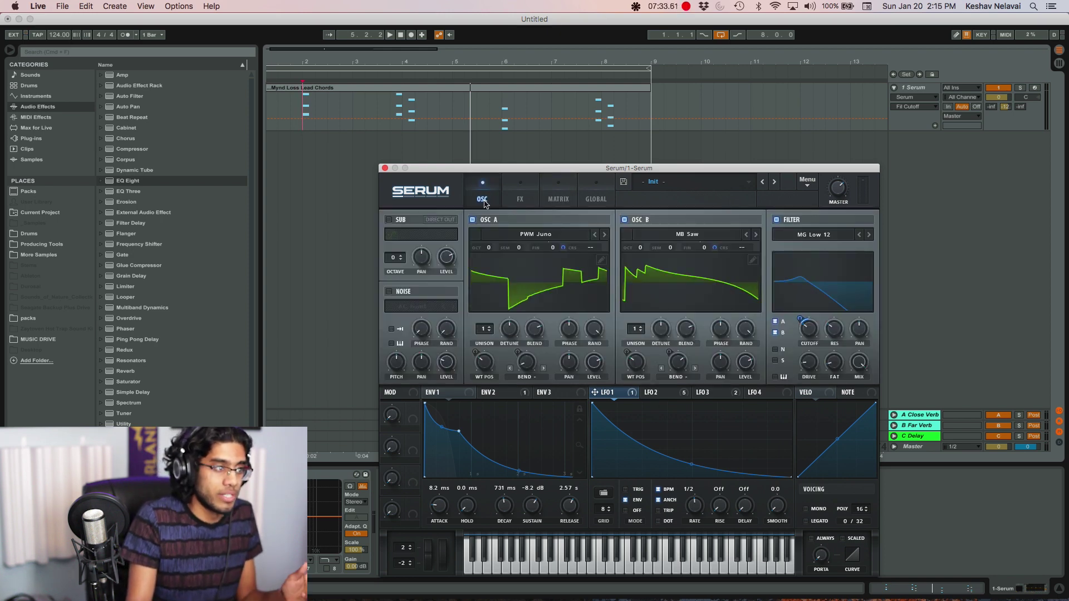
pyautogui.click(520, 199)
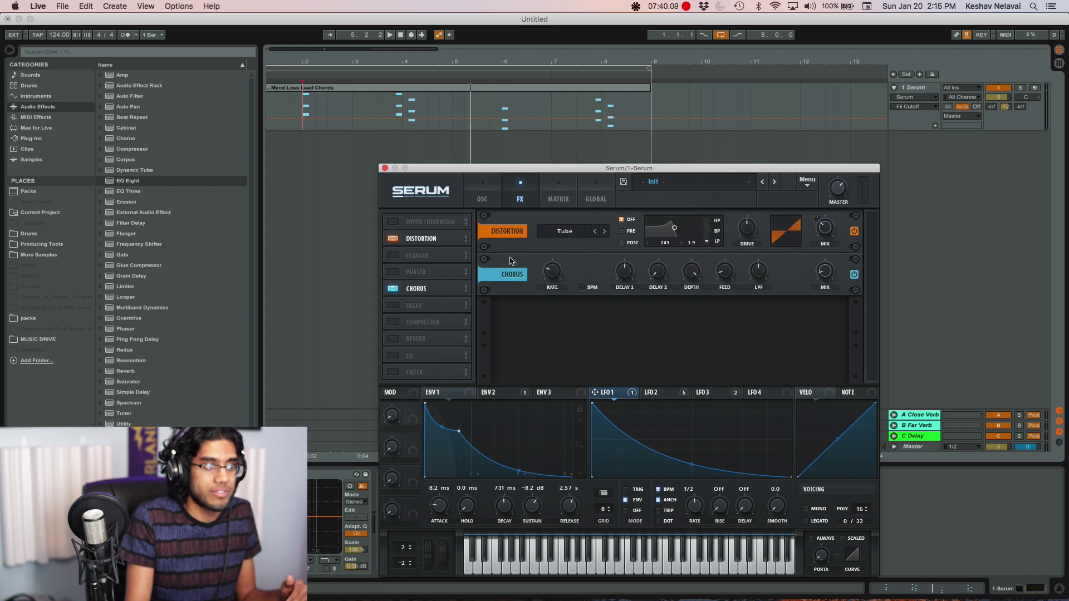
pyautogui.click(484, 199)
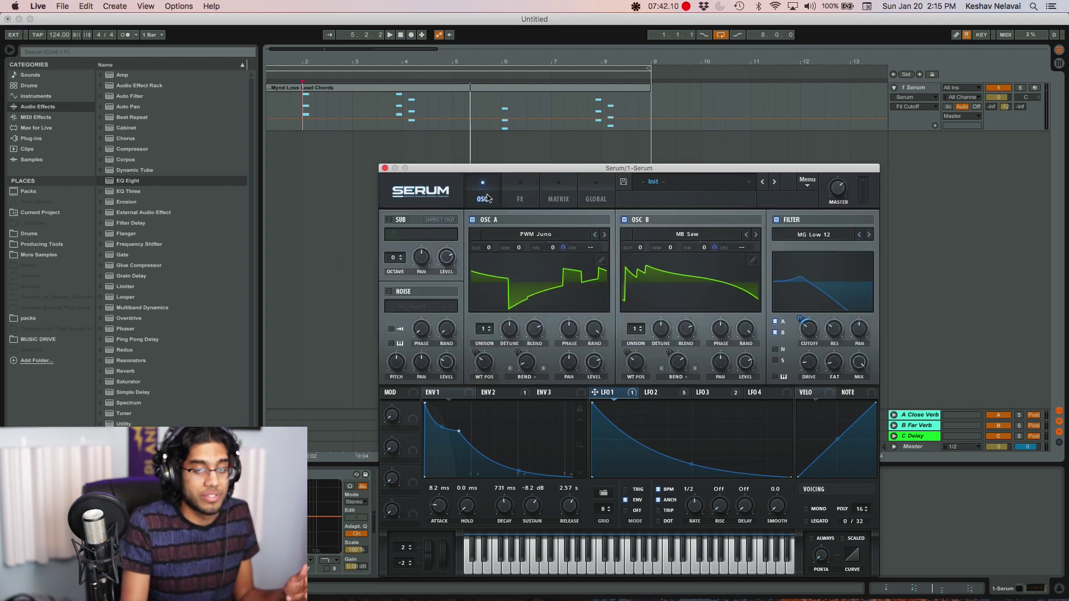